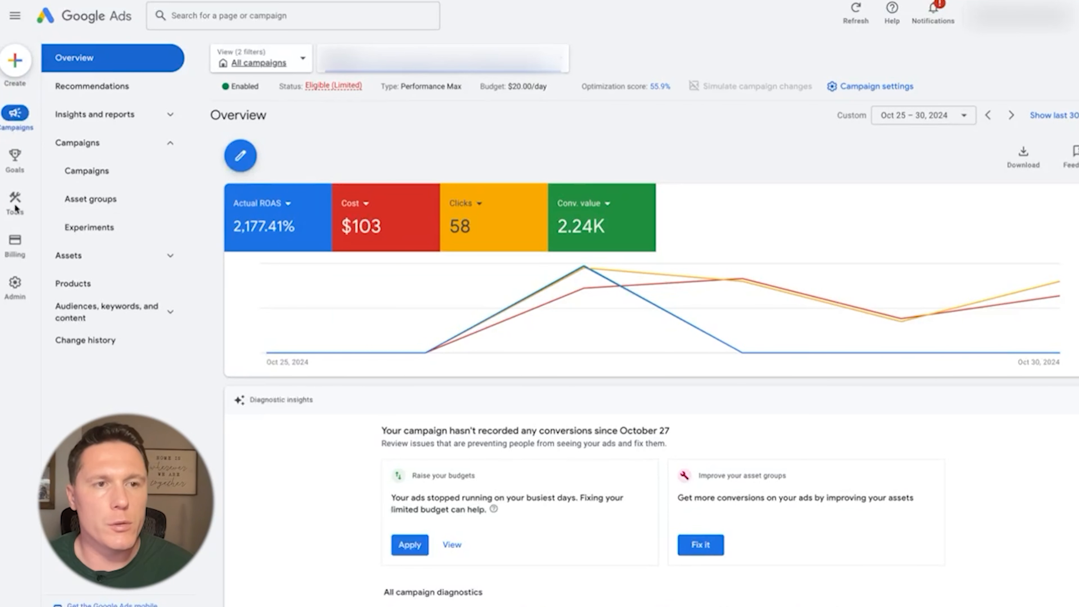
# - Open Keyword Planner, start discovering new keywords, and get keyword ideas for "commercial pole building" alone
pyautogui.moveTo(16, 206)
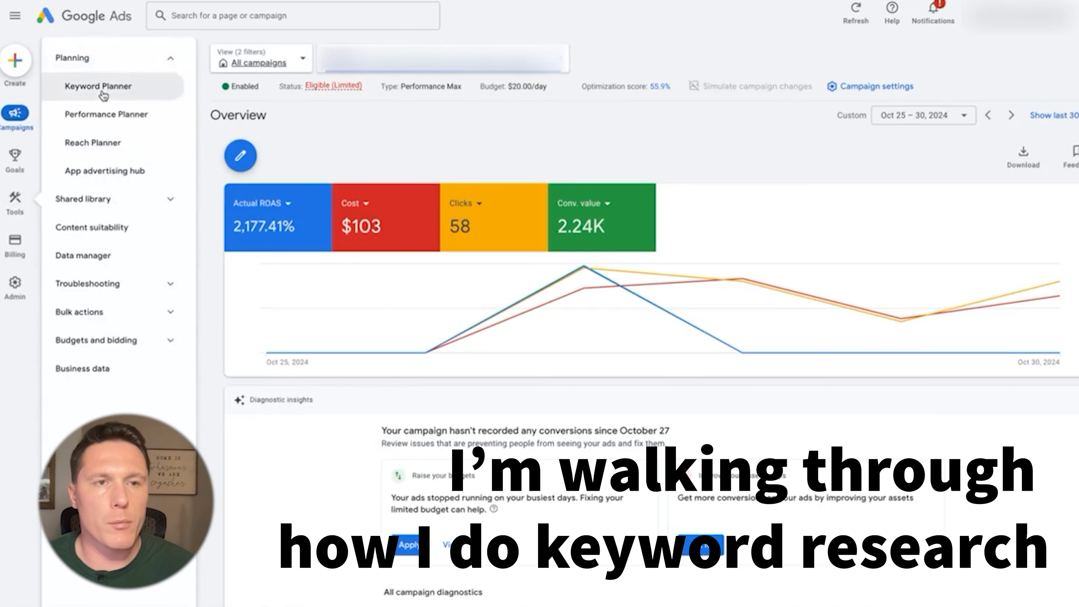
pyautogui.click(102, 91)
pyautogui.click(418, 197)
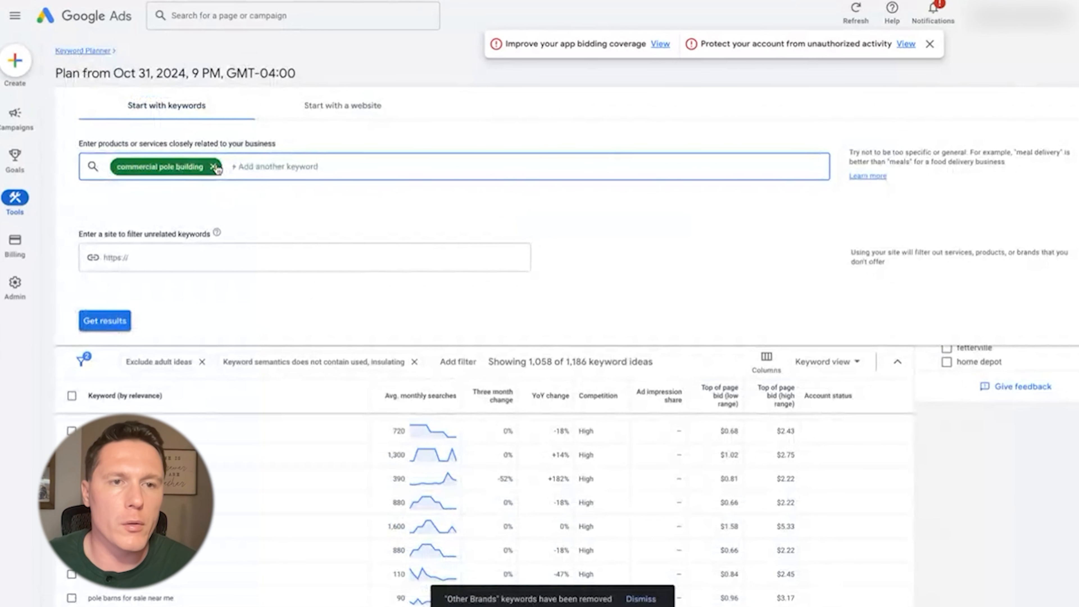
pyautogui.click(212, 166)
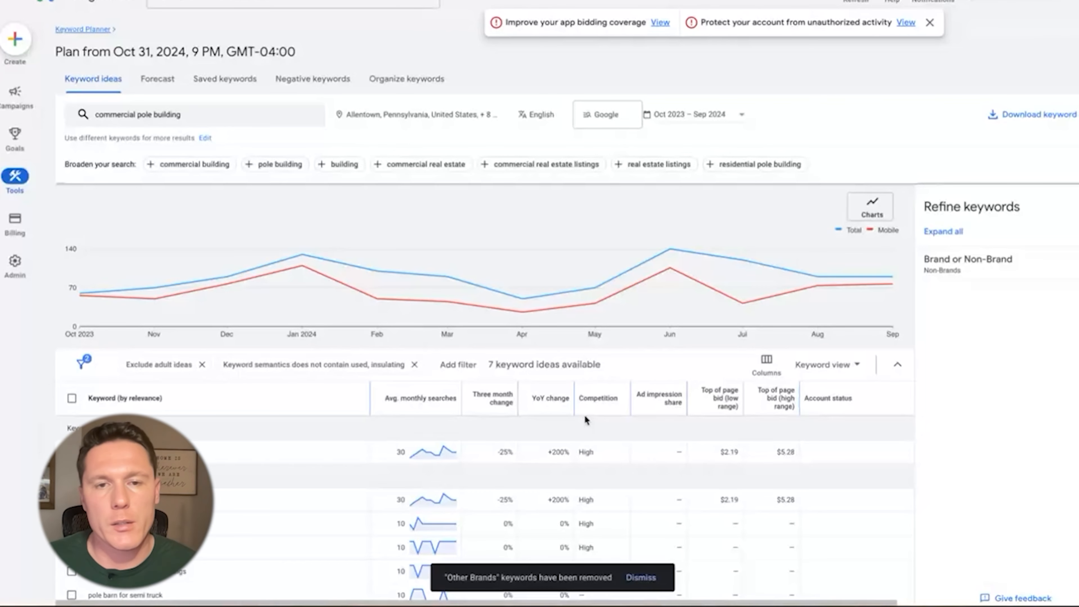
# - Copy the provided keyword "commercial pole building" from the keyword ideas table and highlight the first keyword idea below it
pyautogui.scroll(-1, 335, 489)
pyautogui.scroll(-2, 335, 488)
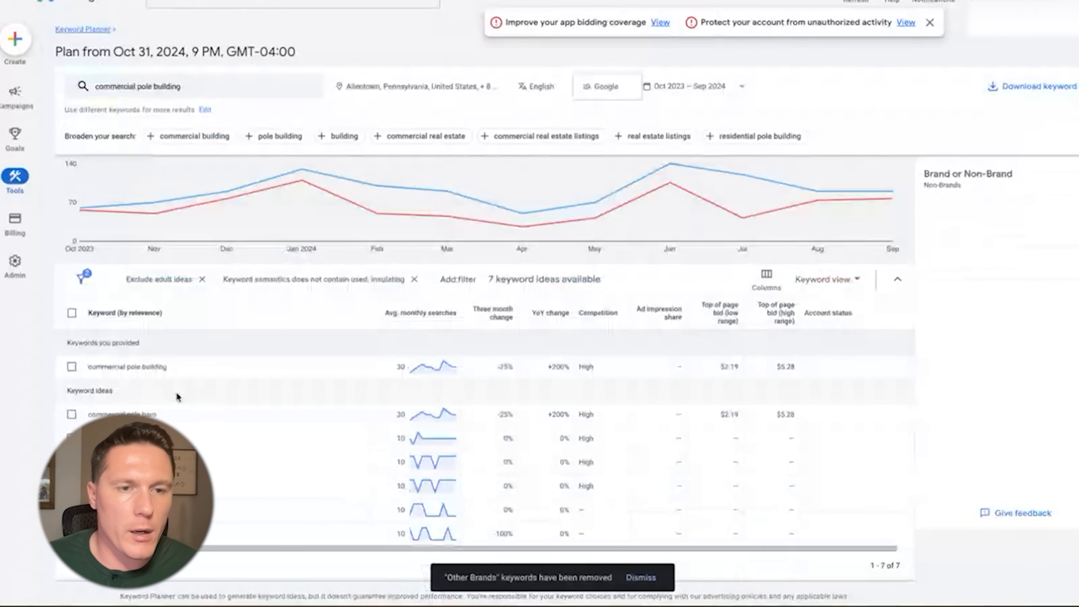
pyautogui.moveTo(220, 367); pyautogui.dragTo(83, 365)
pyautogui.hotkey('ctrl', 'c')
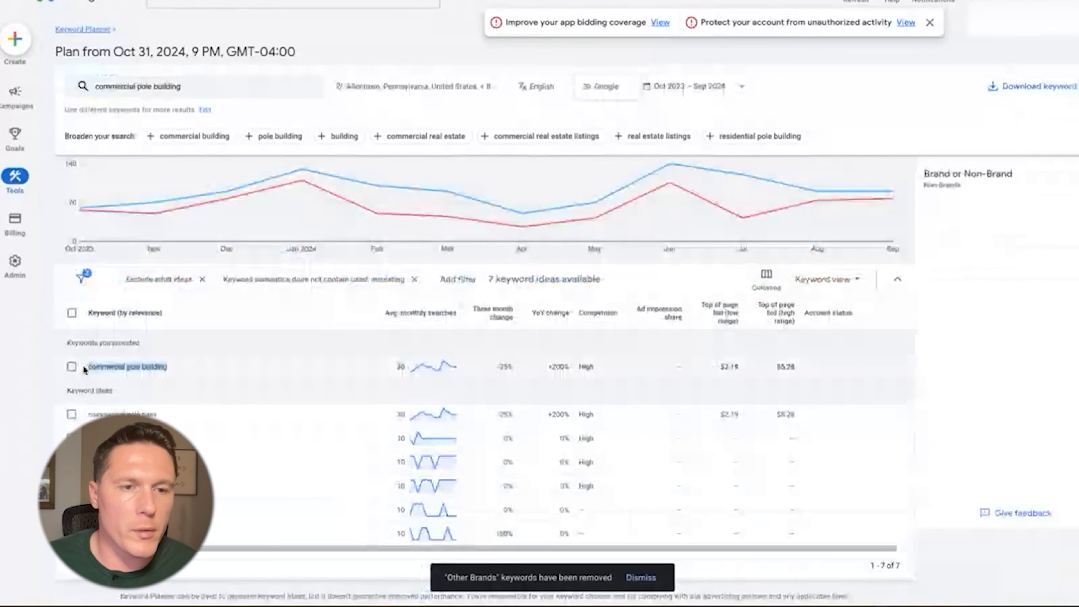
pyautogui.click(194, 415)
pyautogui.moveTo(195, 414); pyautogui.dragTo(81, 412)
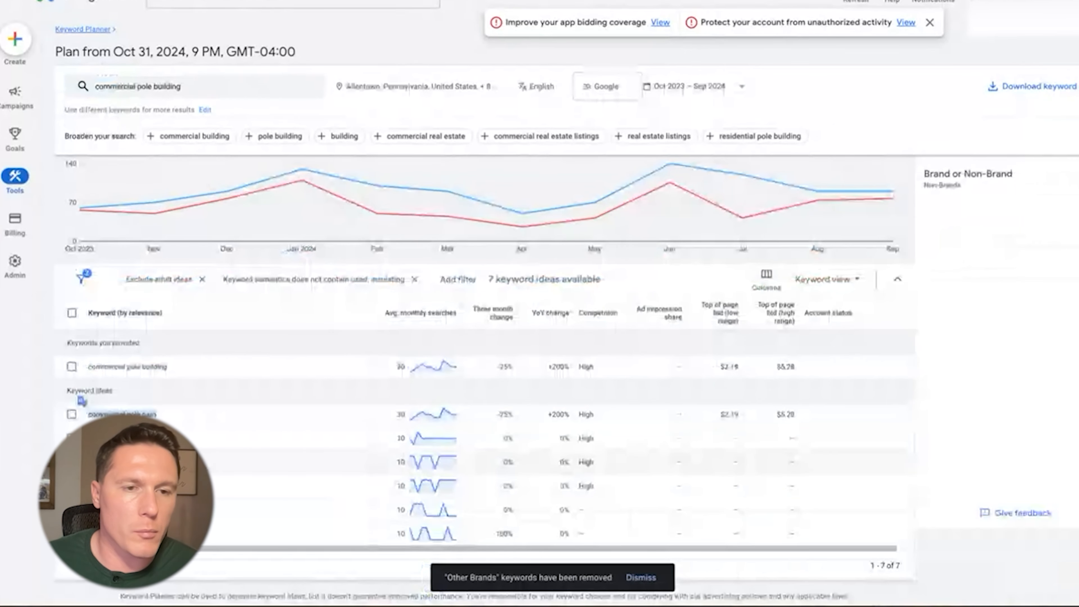
pyautogui.click(211, 444)
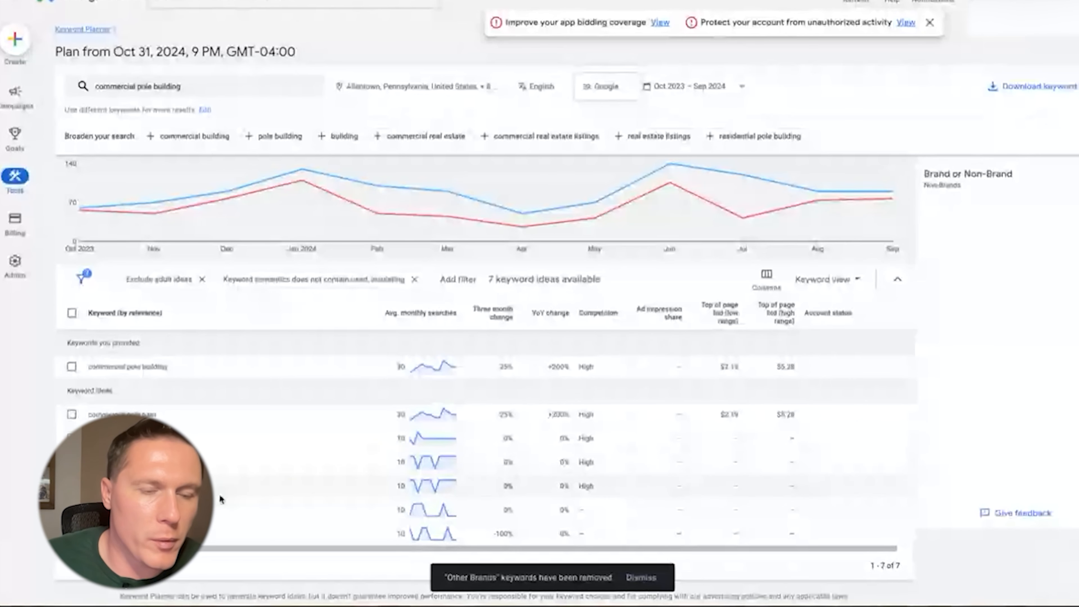
# - Select all the listed keywords for "commercial pole building" and add them to the plan
pyautogui.click(72, 313)
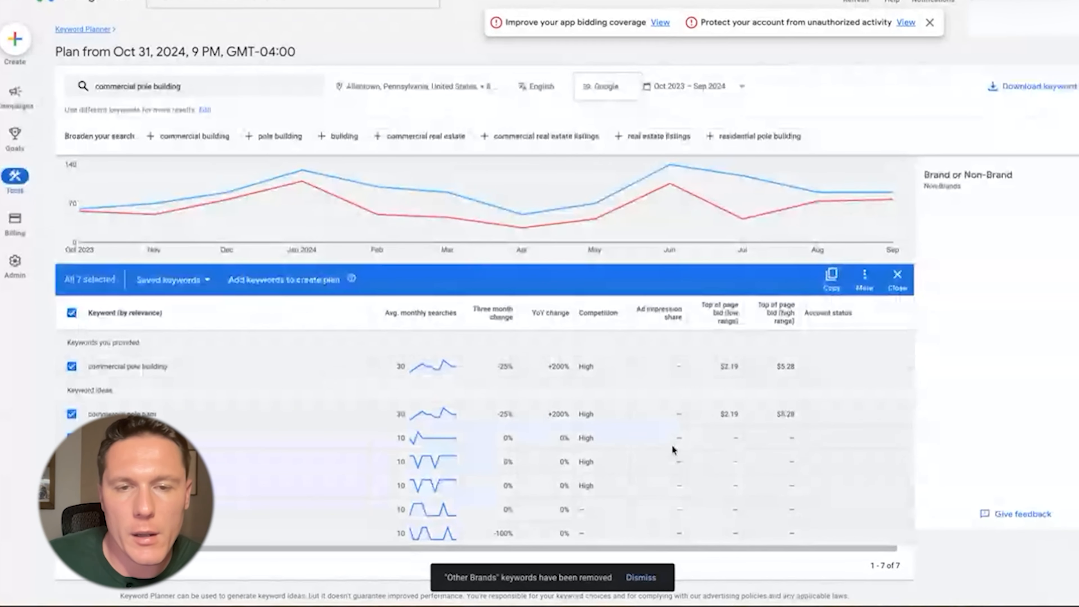
pyautogui.scroll(2, 850, 319)
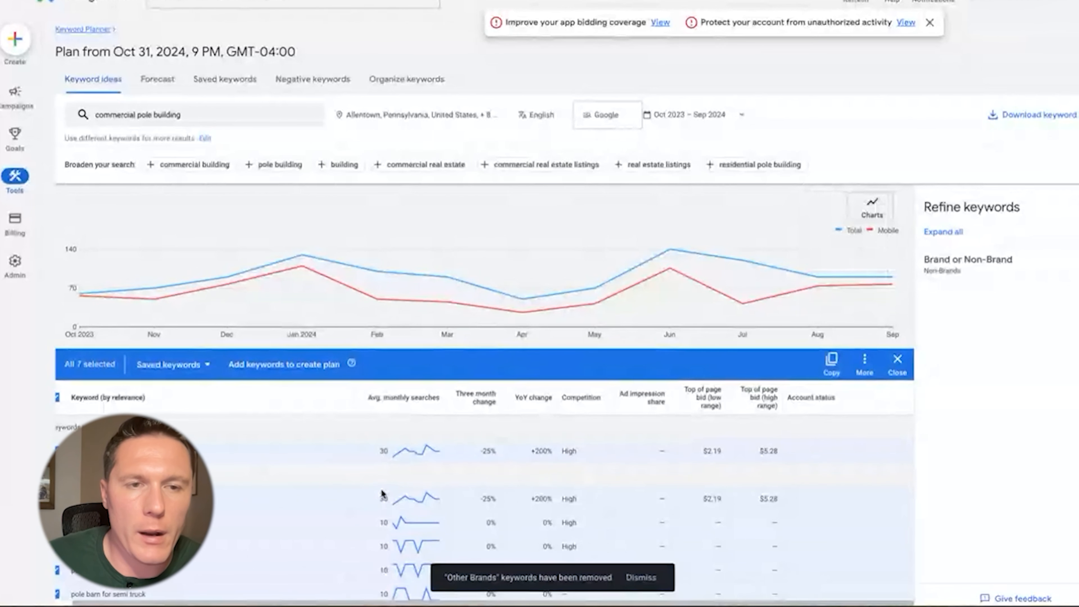
pyautogui.scroll(-2, 382, 488)
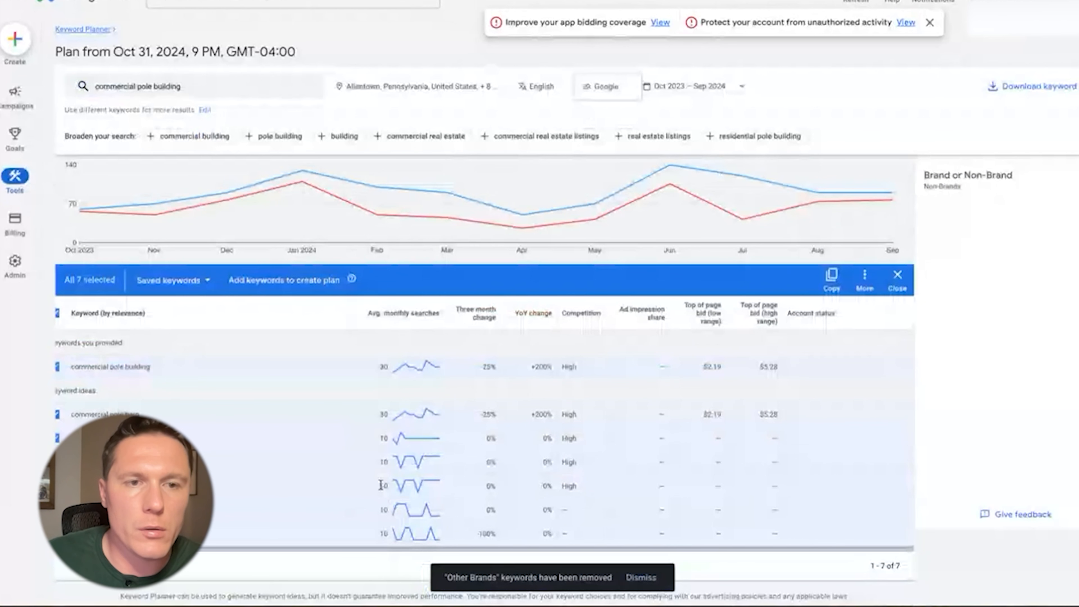
pyautogui.hscroll(-1, 381, 485)
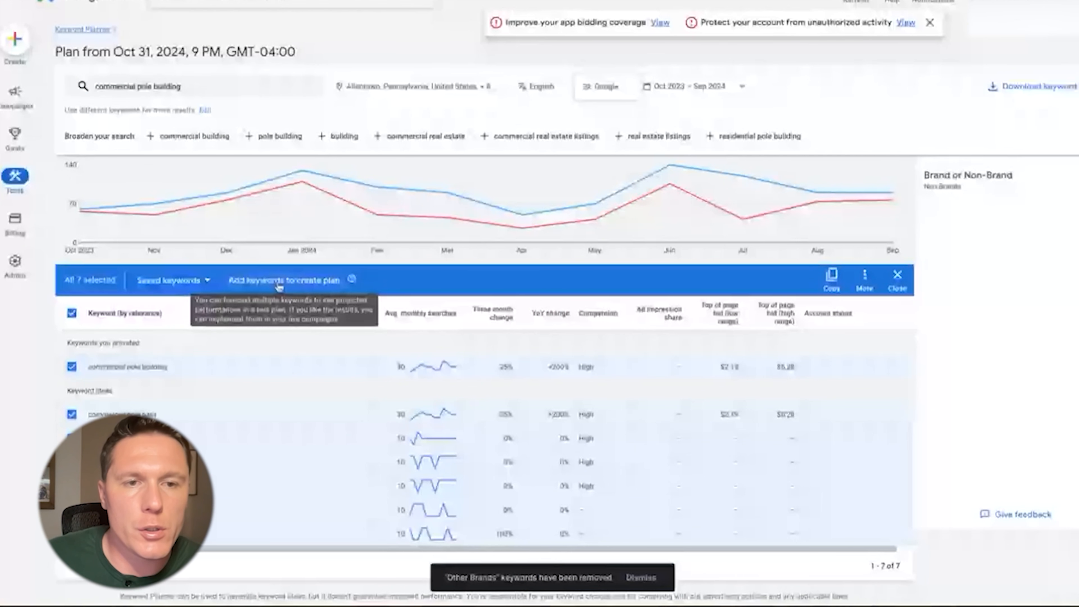
pyautogui.click(279, 284)
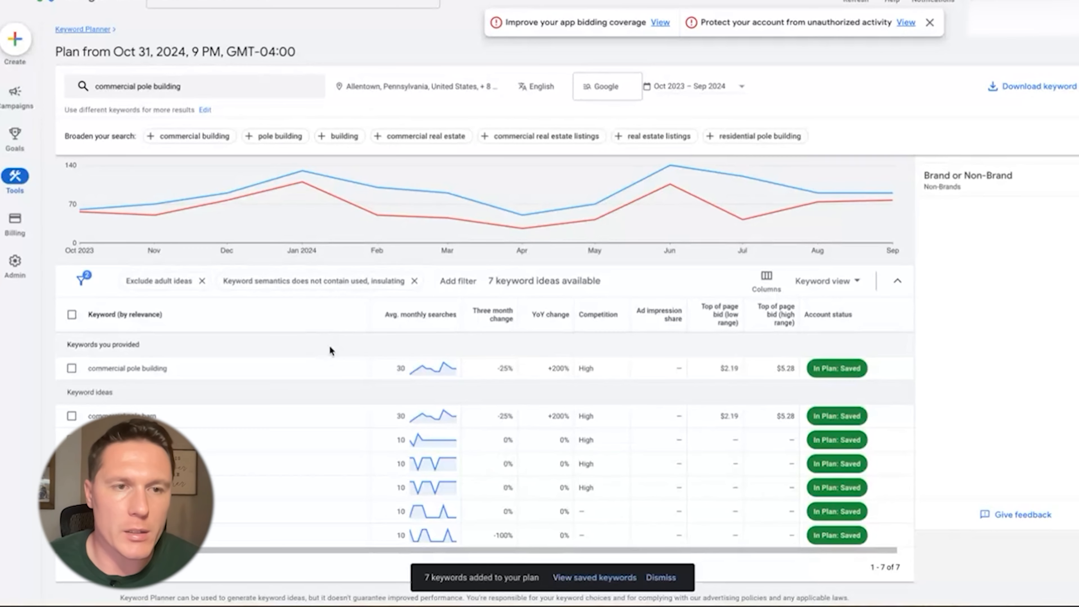
# - Switch to Google Search, search for "commercial pole building", and bring up its related search suggestions
pyautogui.click(207, 94)
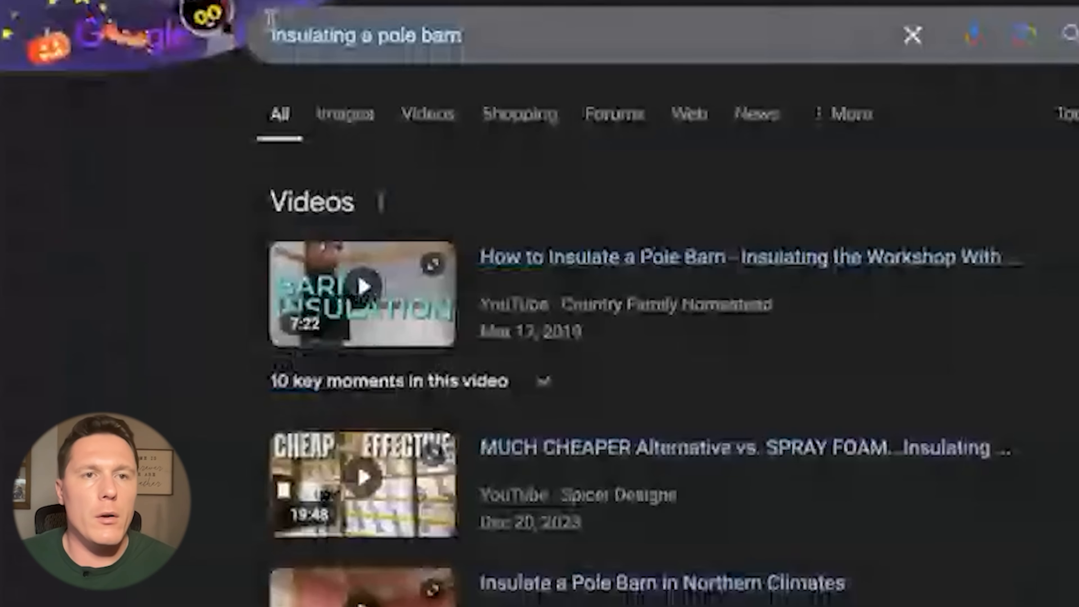
pyautogui.hotkey('ctrl', 'v')
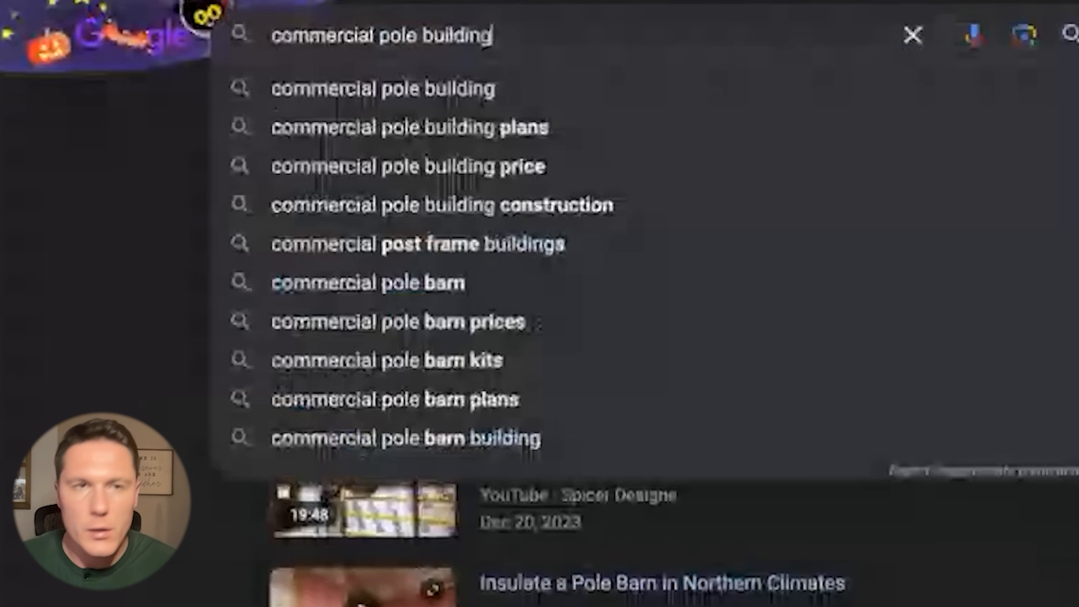
pyautogui.press('Return')
pyautogui.click(551, 46)
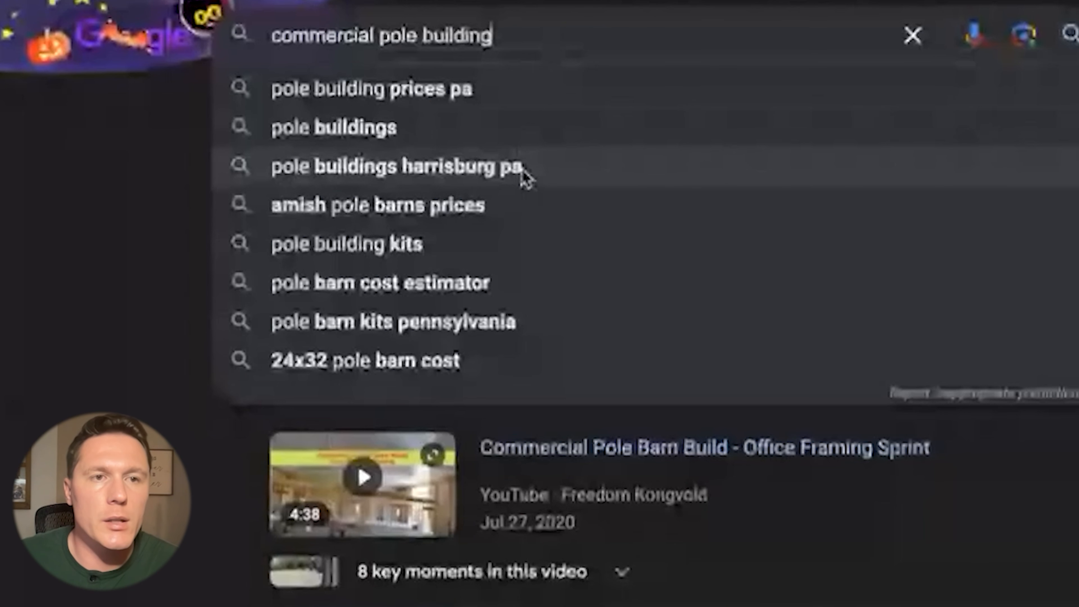
# - Back in Keyword Planner, add "pole buildings harrisburg pa", "pole building near me" and "pole building price" as seed keywords and get results
pyautogui.click(312, 181)
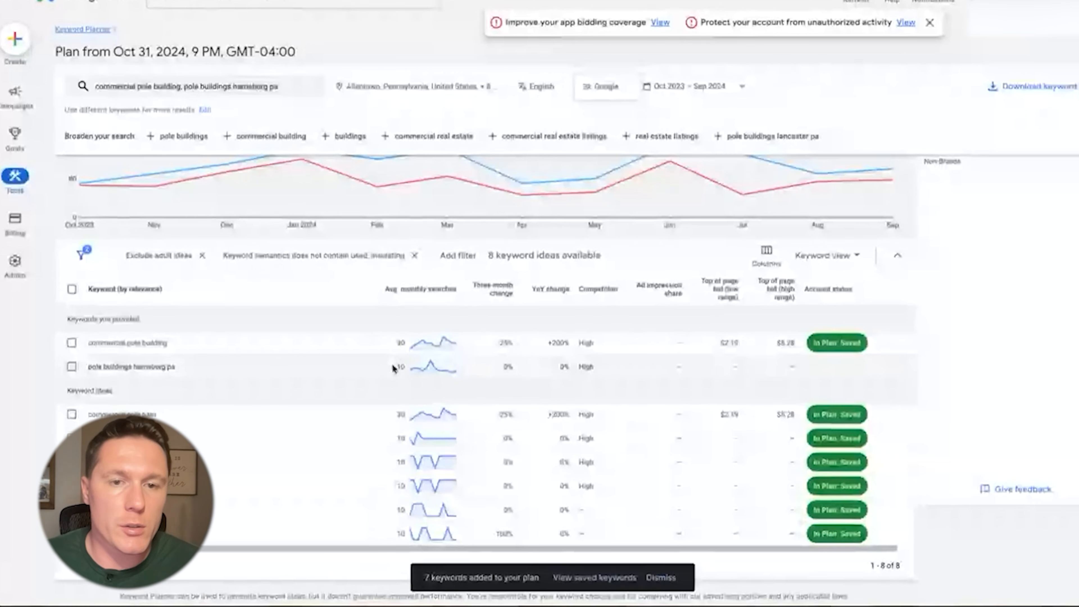
pyautogui.click(276, 87)
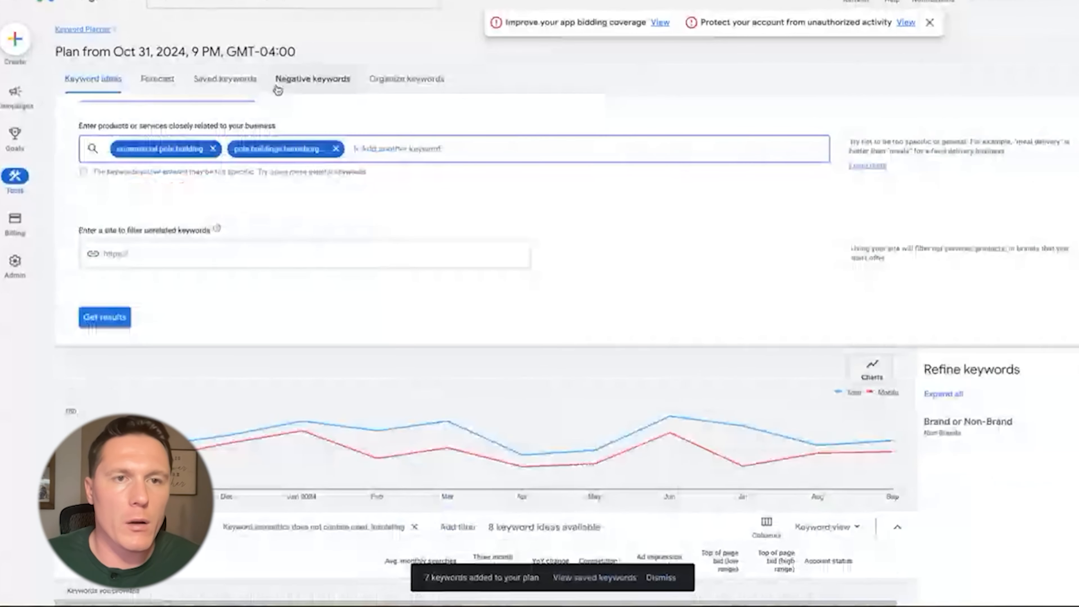
pyautogui.write('pol')
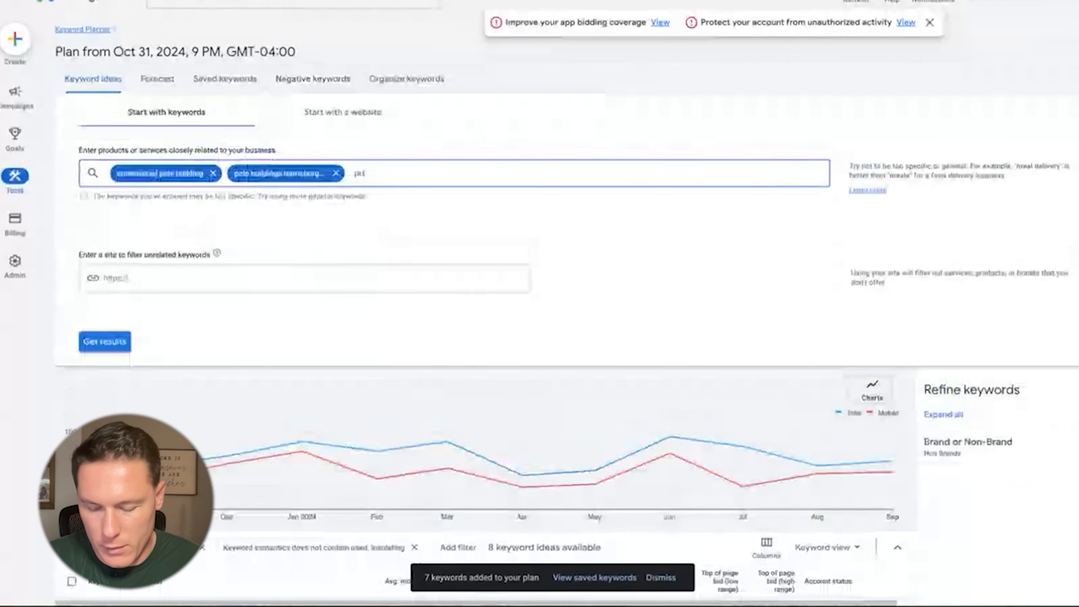
pyautogui.write('e building near me')
pyautogui.press('Return')
pyautogui.write('pole')
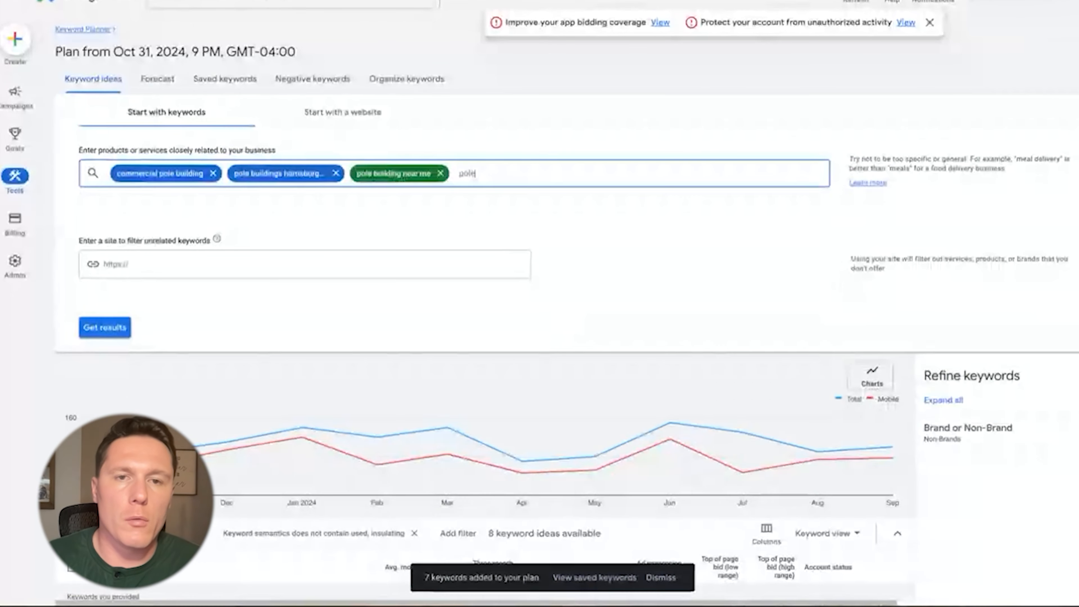
pyautogui.write(' building price')
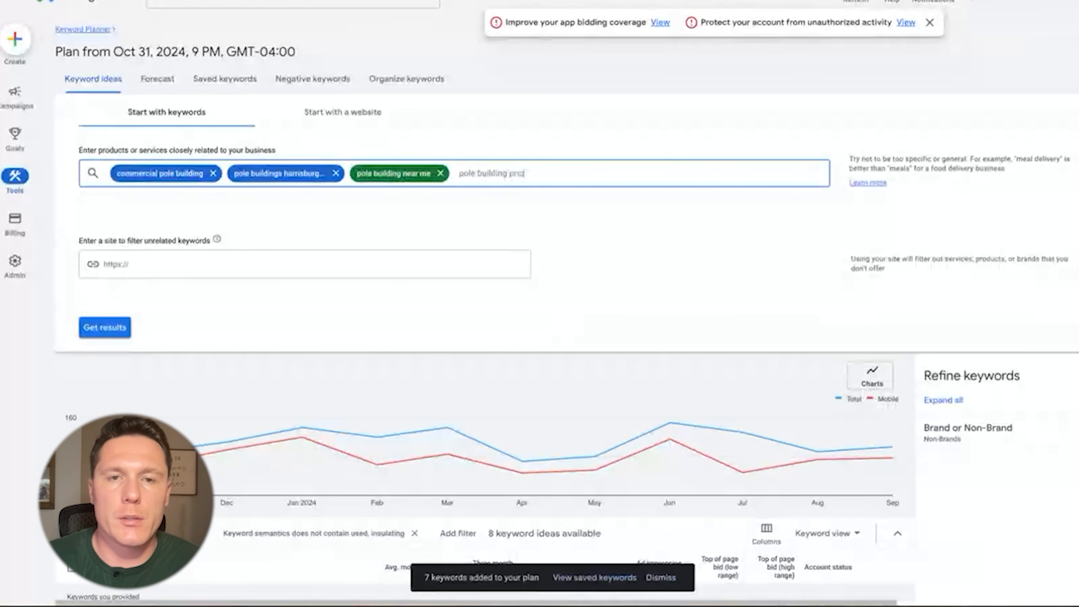
pyautogui.press('Return')
pyautogui.click(106, 332)
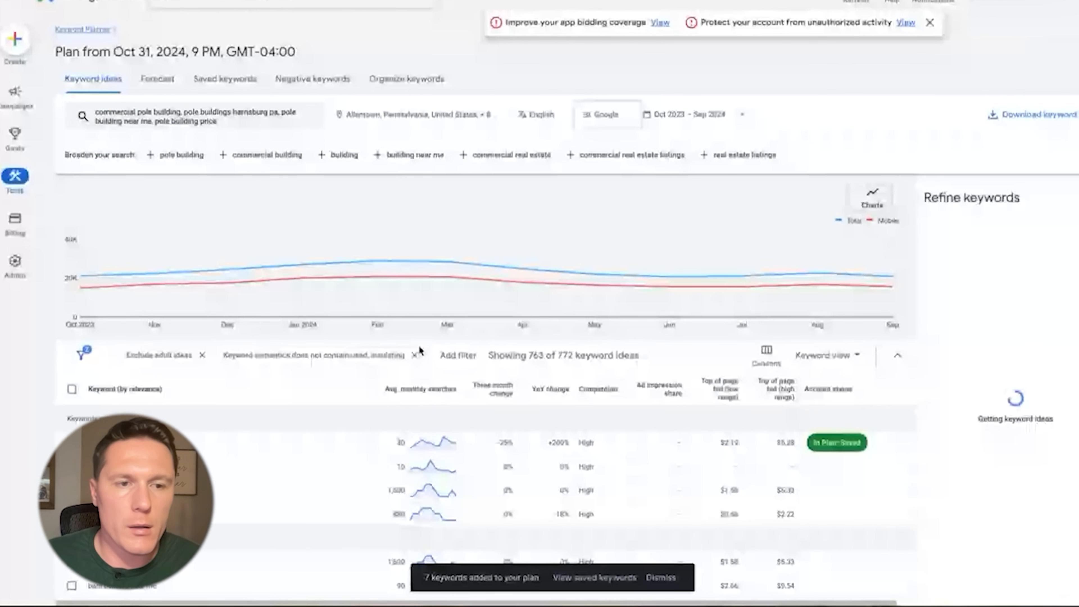
# - Skim the keyword ideas and bid ranges returned for the four seed keywords
pyautogui.scroll(-5, 420, 349)
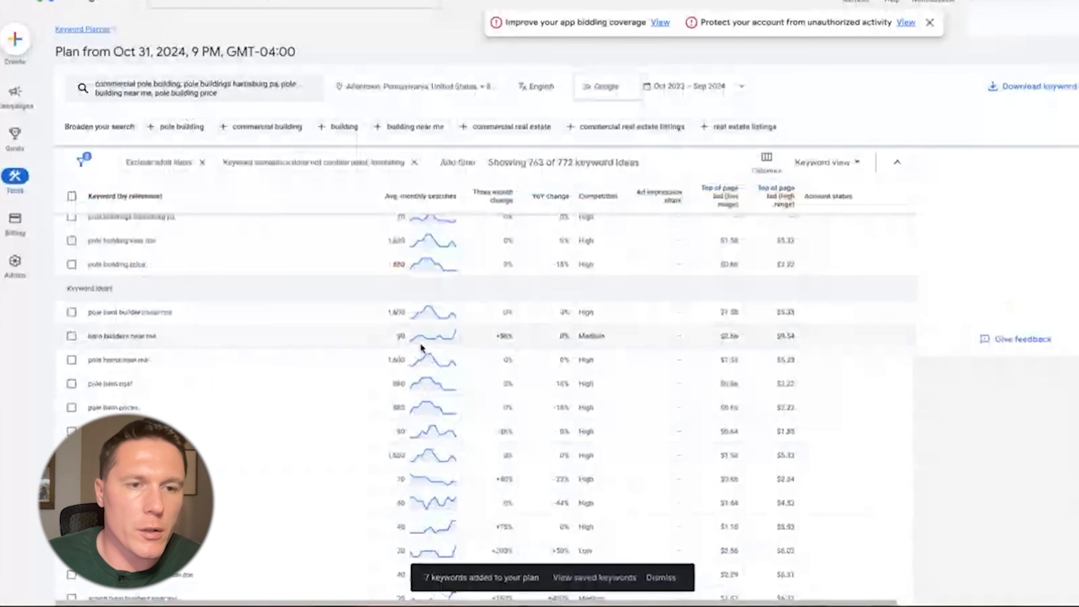
pyautogui.scroll(5, 636, 322)
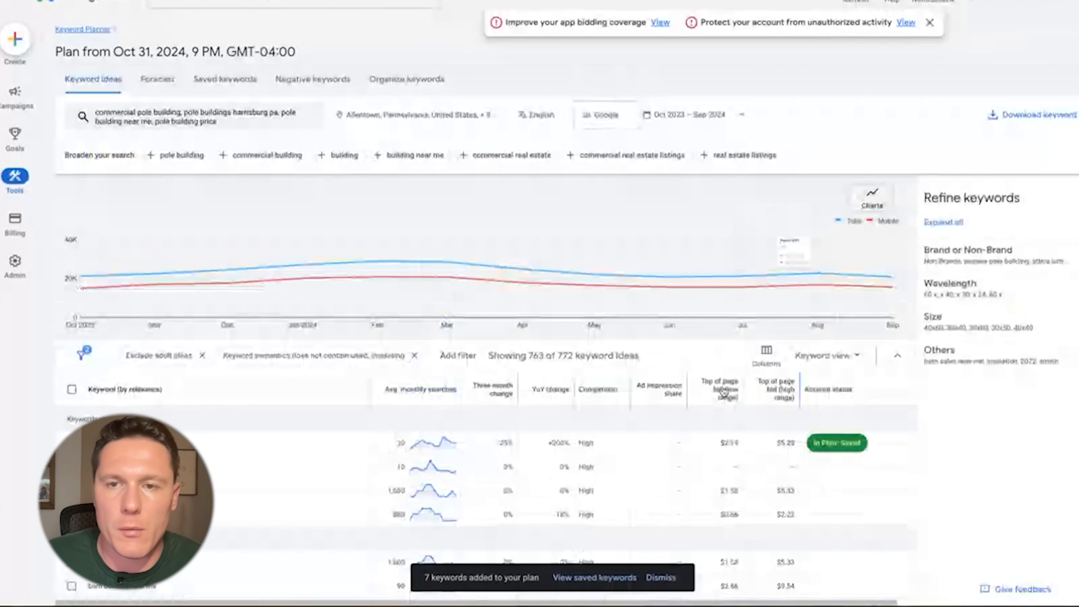
pyautogui.scroll(-4, 724, 393)
pyautogui.scroll(4, 723, 388)
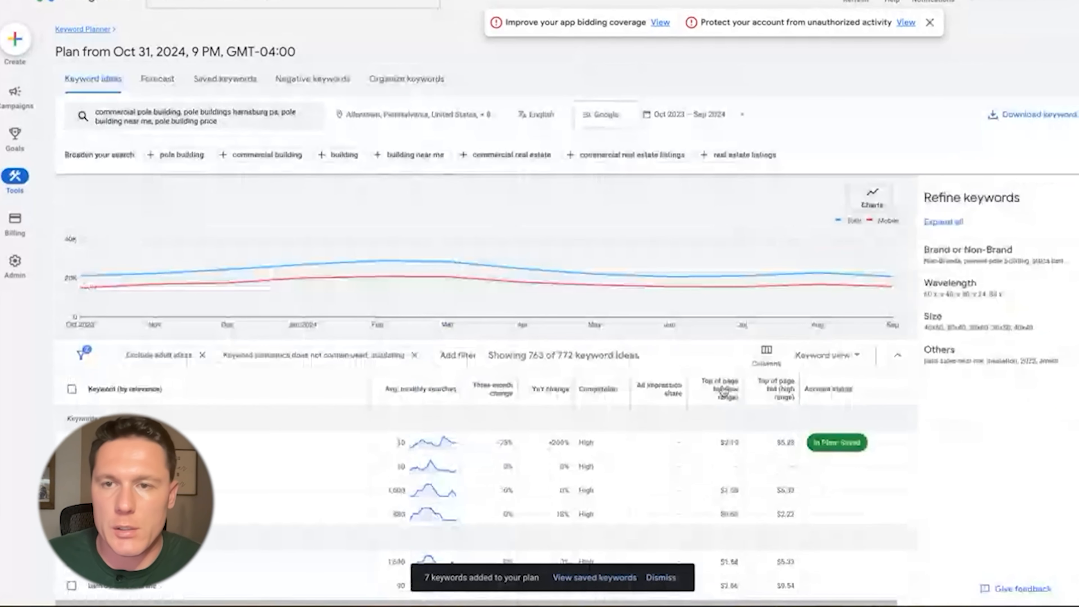
# - Expand the Brand or Non-Brand keyword refinement and exclude the Contractor and Other Brands groups
pyautogui.click(1077, 198)
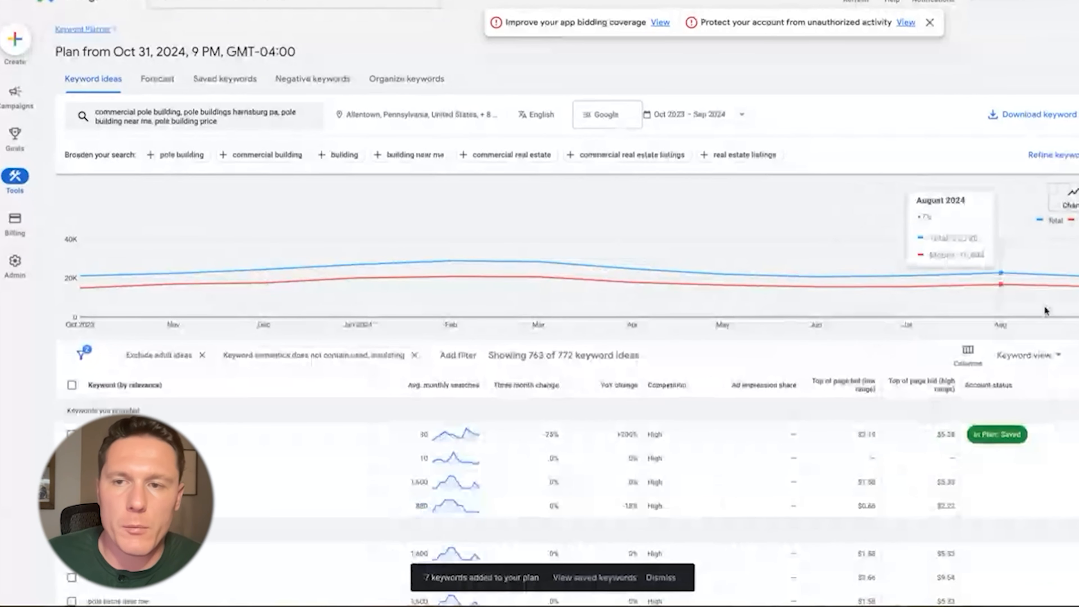
pyautogui.click(1033, 156)
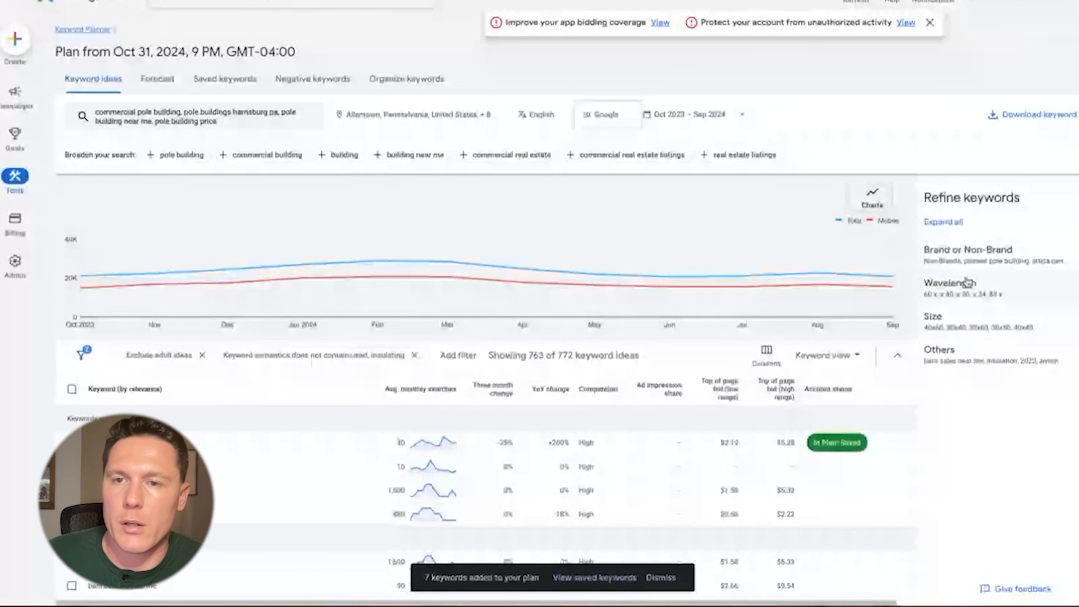
pyautogui.click(968, 257)
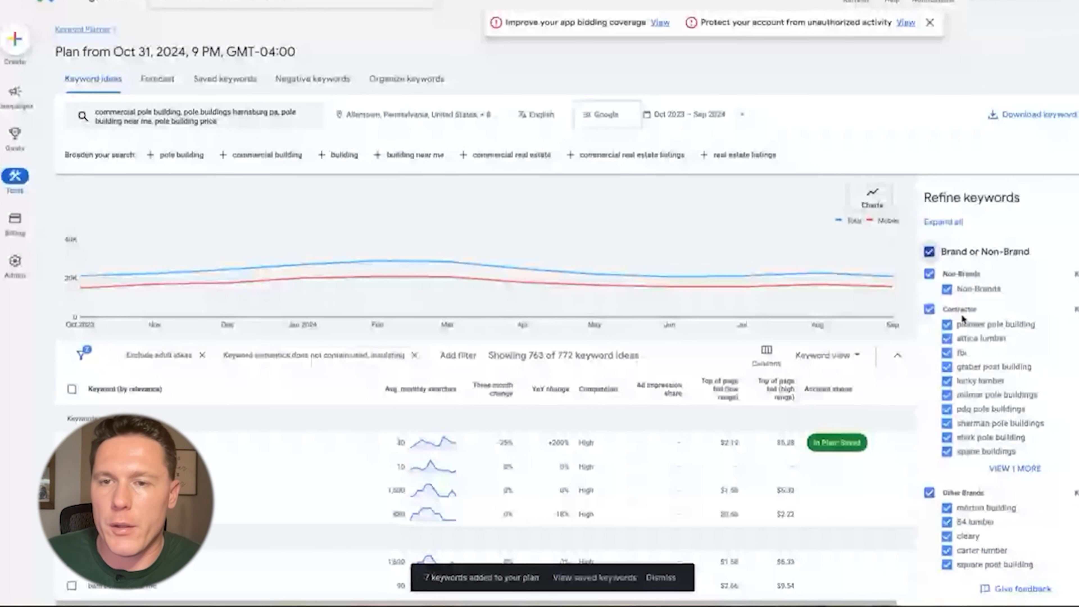
pyautogui.click(928, 309)
pyautogui.click(949, 376)
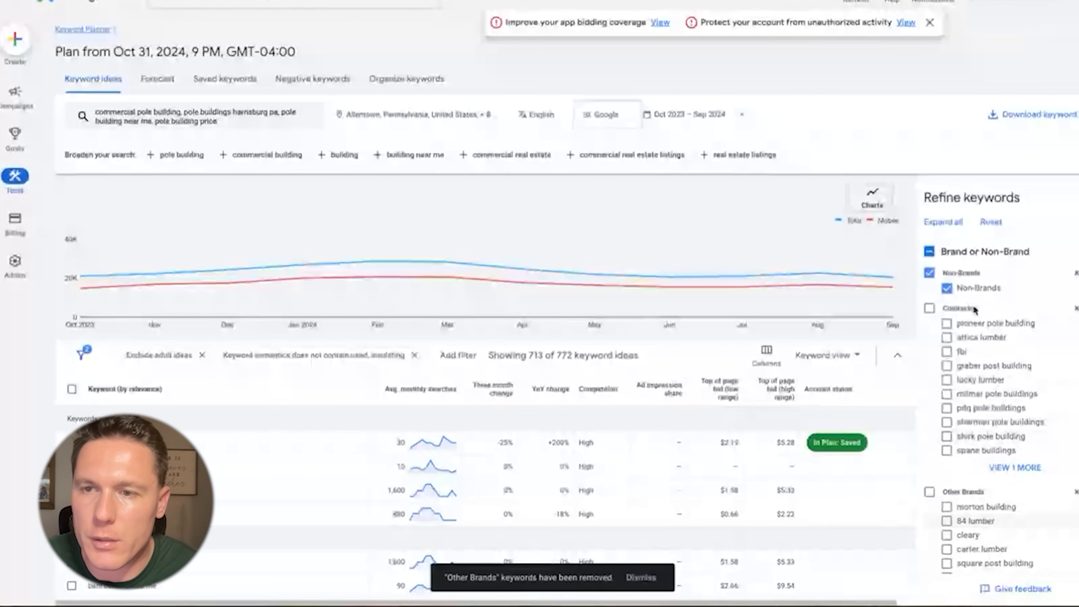
# - Exclude the Non-Brands keywords from the ideas and include them again to compare the results
pyautogui.scroll(-5, 994, 316)
pyautogui.scroll(4, 1014, 324)
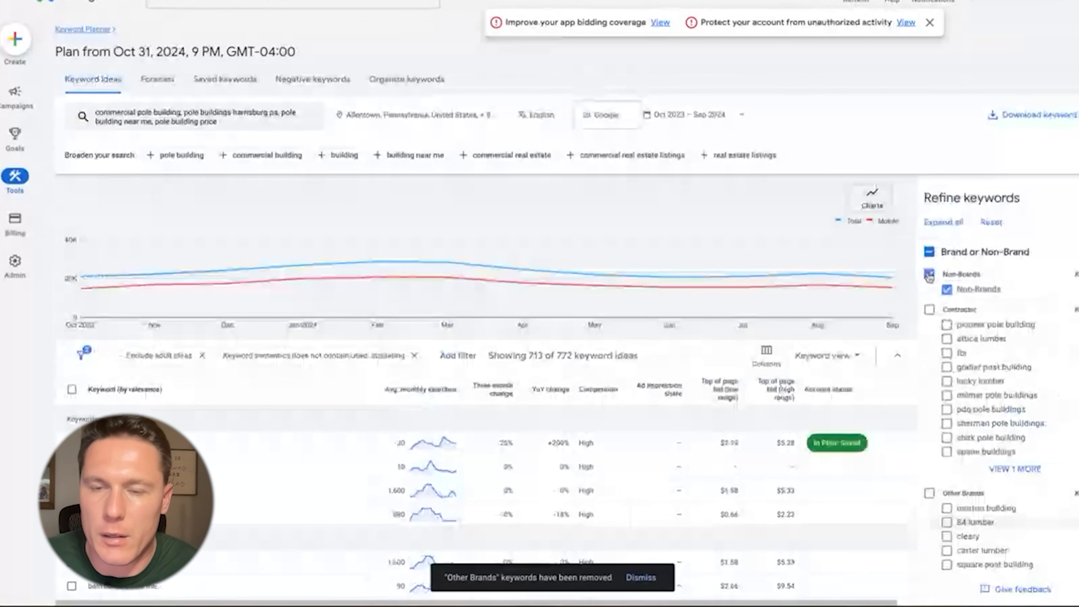
pyautogui.click(929, 275)
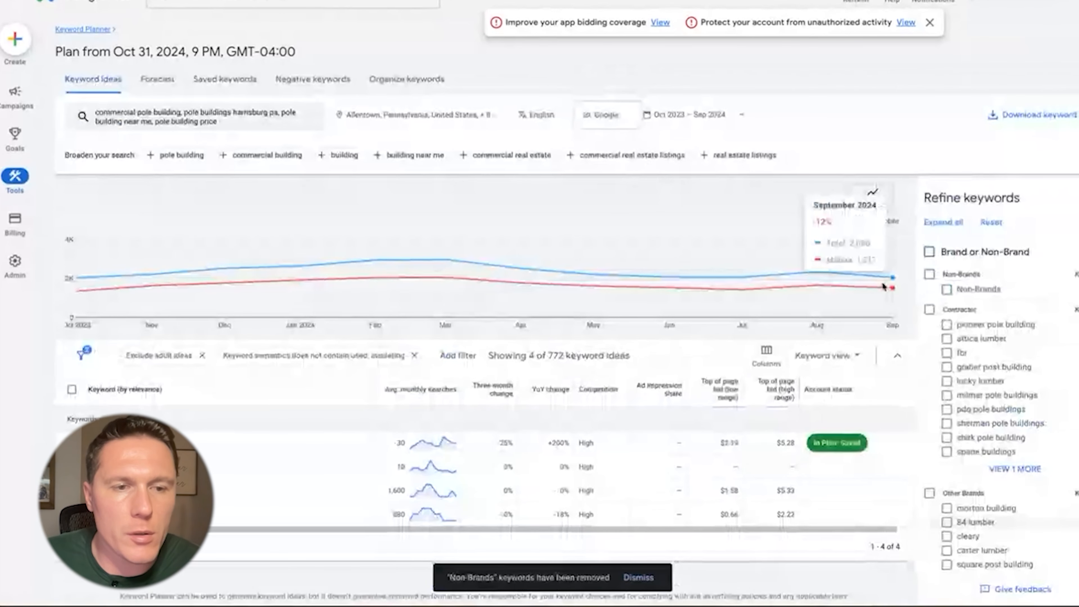
pyautogui.click(975, 289)
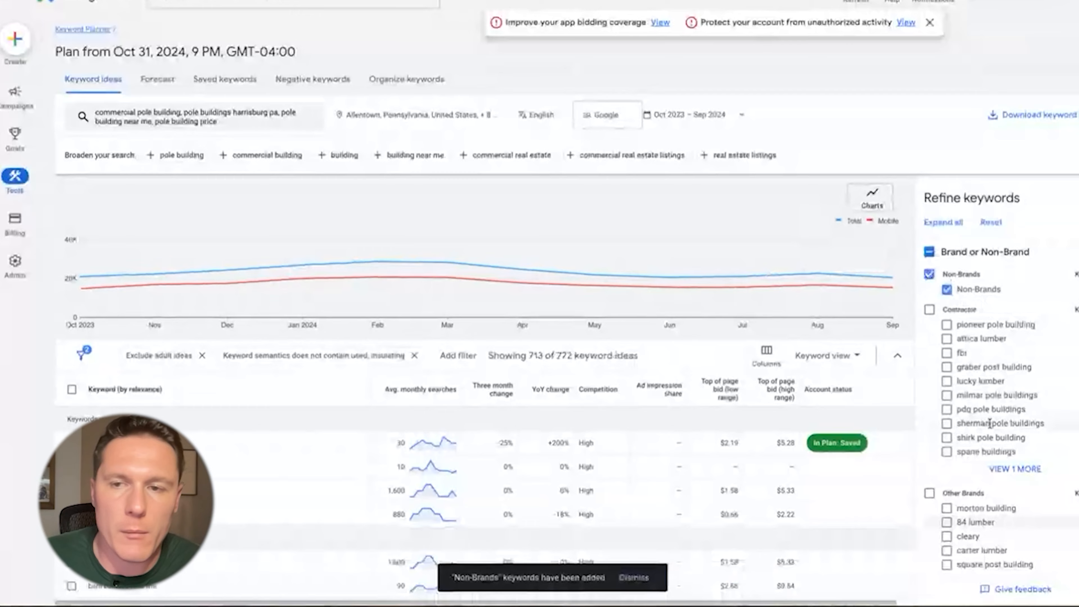
# - Find "pole barn cost estimator" among the refined keyword ideas and look it up in Google Search
pyautogui.scroll(-4, 319, 464)
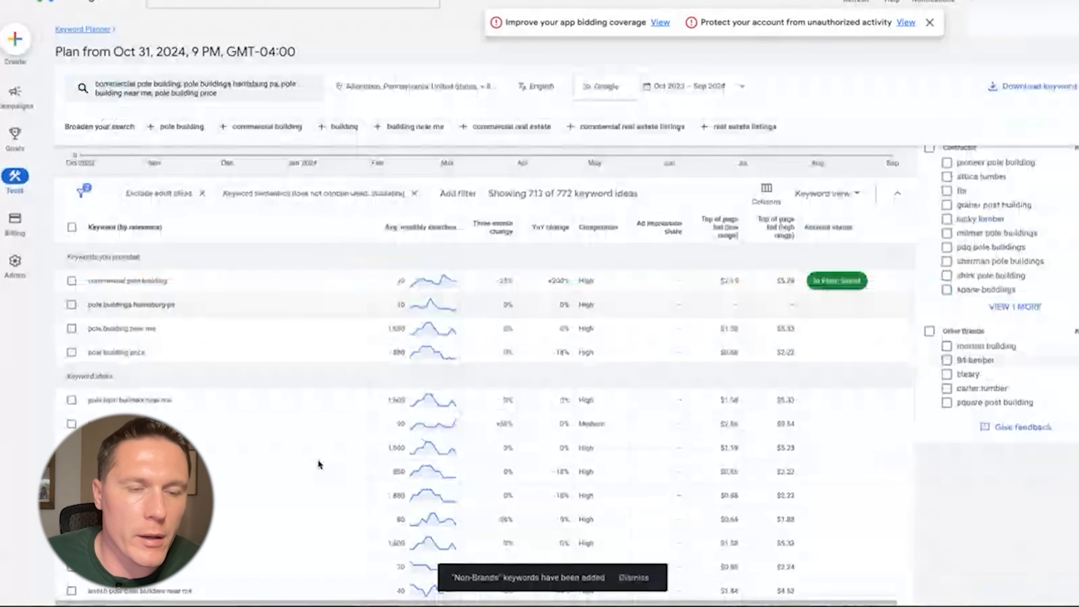
pyautogui.scroll(-5, 318, 459)
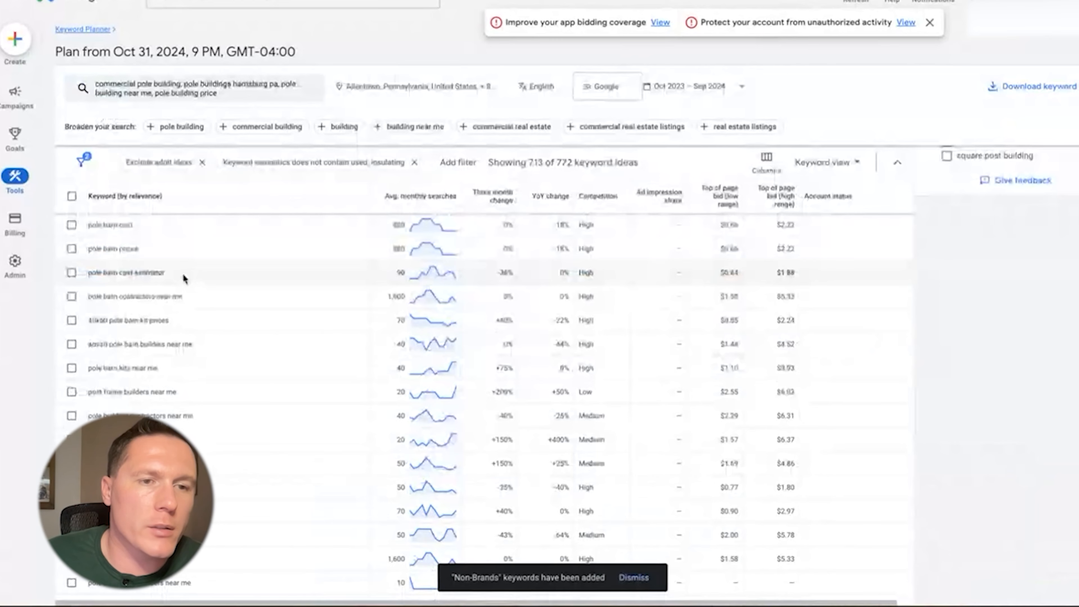
pyautogui.moveTo(168, 273); pyautogui.dragTo(110, 273)
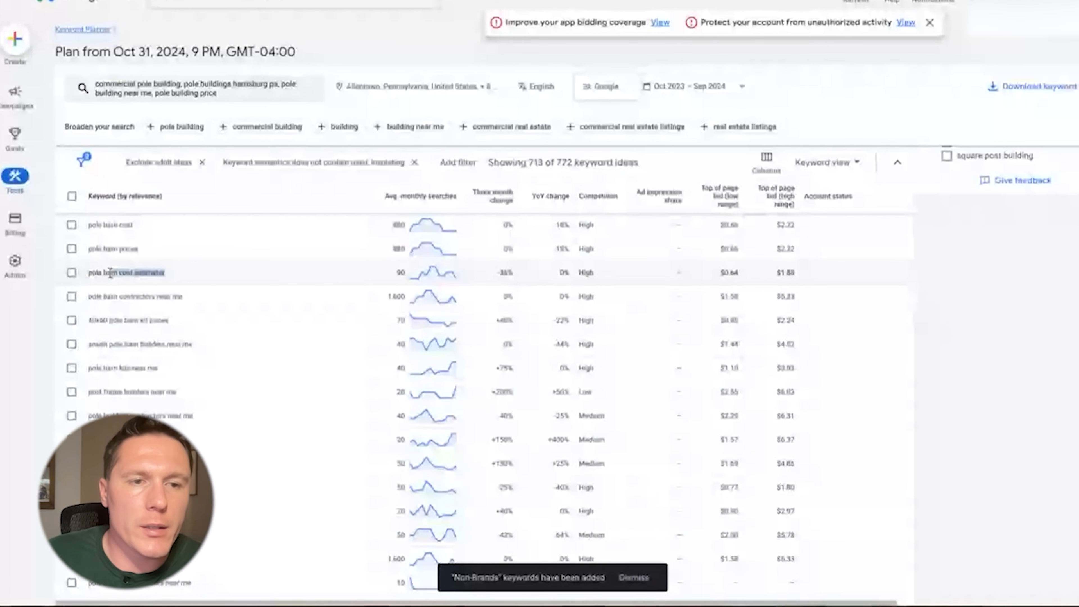
pyautogui.rightClick(125, 269)
pyautogui.click(191, 333)
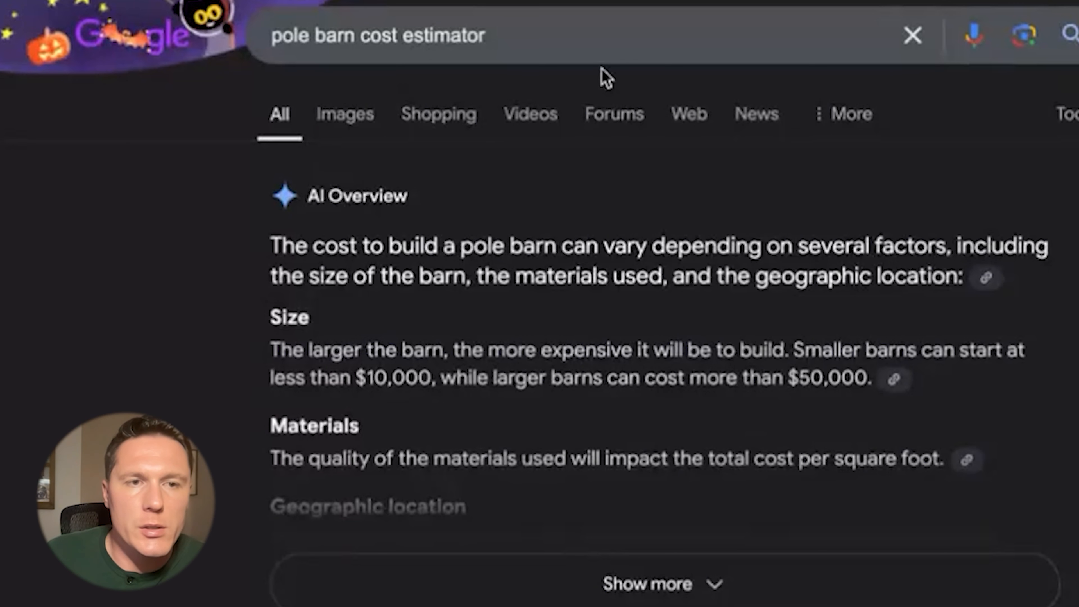
# - Skim the Google results, then shorten the query to "pole barn*" to examine the wildcard search suggestions
pyautogui.scroll(-1, 604, 68)
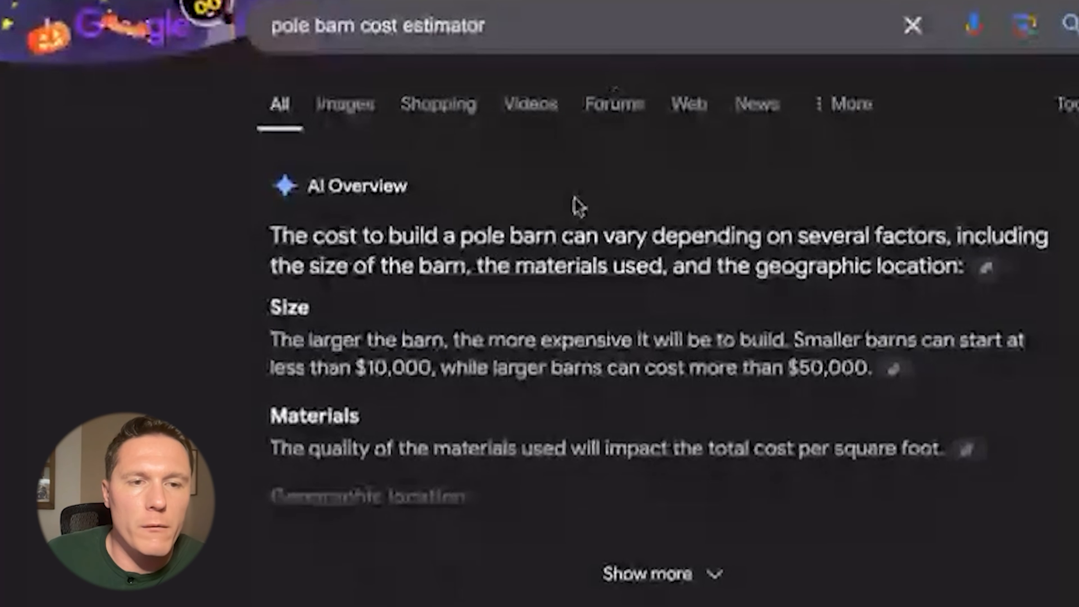
pyautogui.scroll(-1, 577, 206)
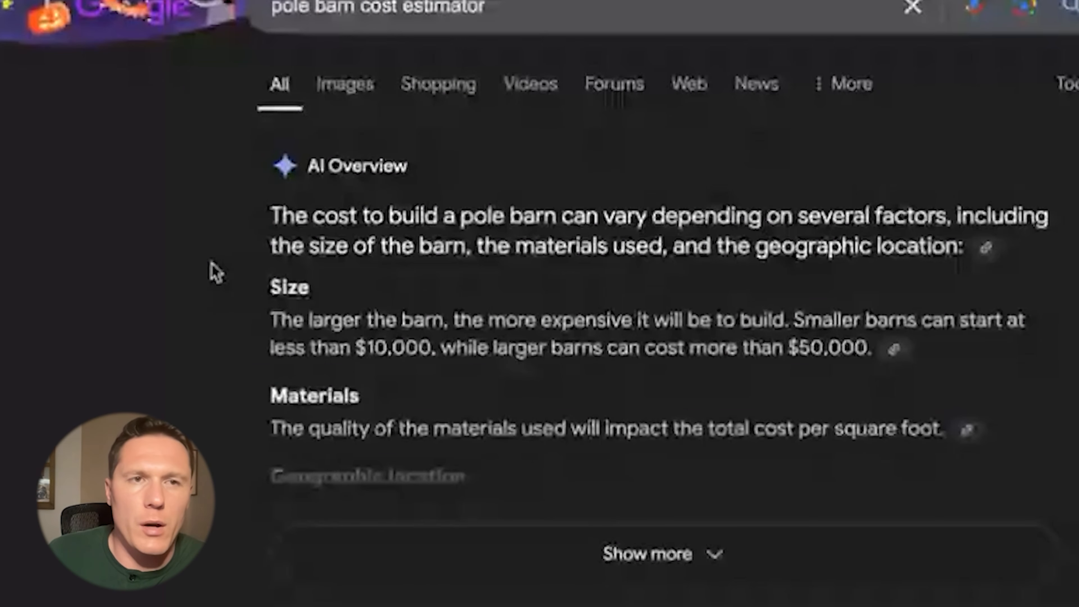
pyautogui.click(561, 10)
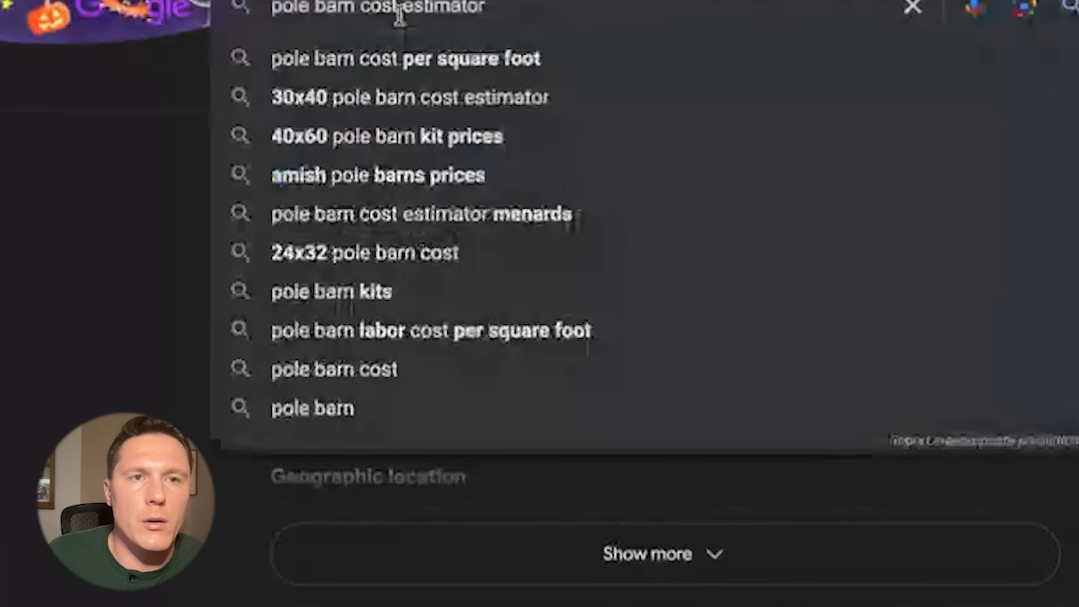
pyautogui.moveTo(360, 7); pyautogui.dragTo(728, 31)
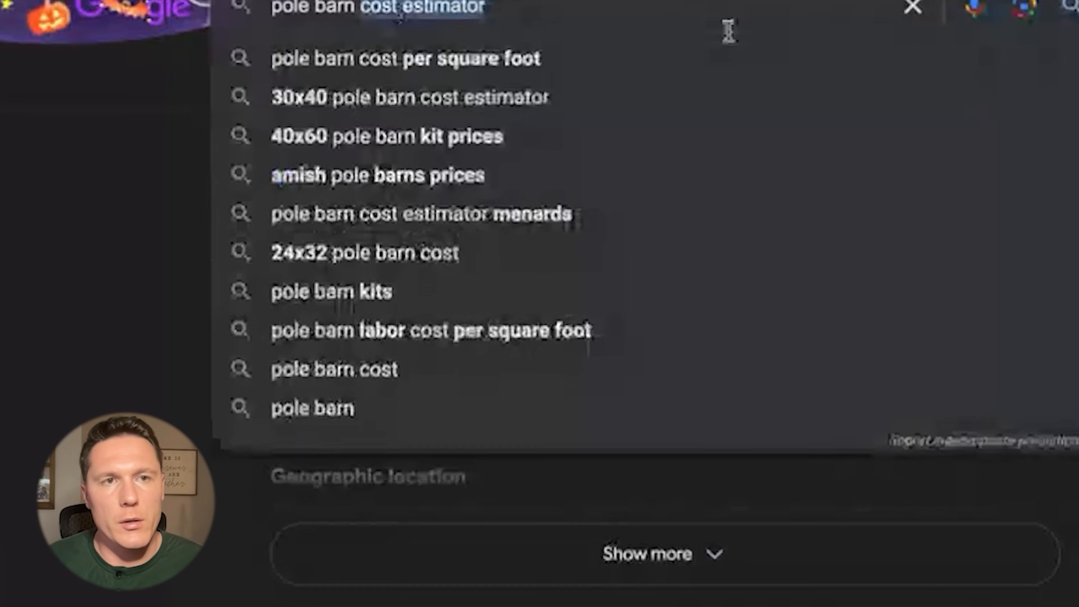
pyautogui.press('BackSpace')
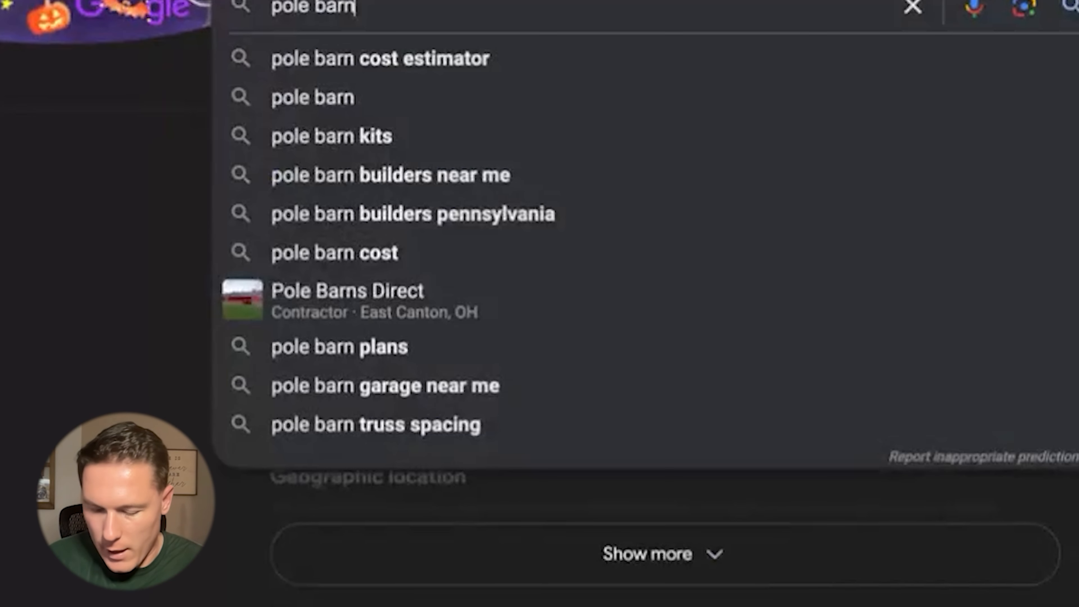
pyautogui.write('*')
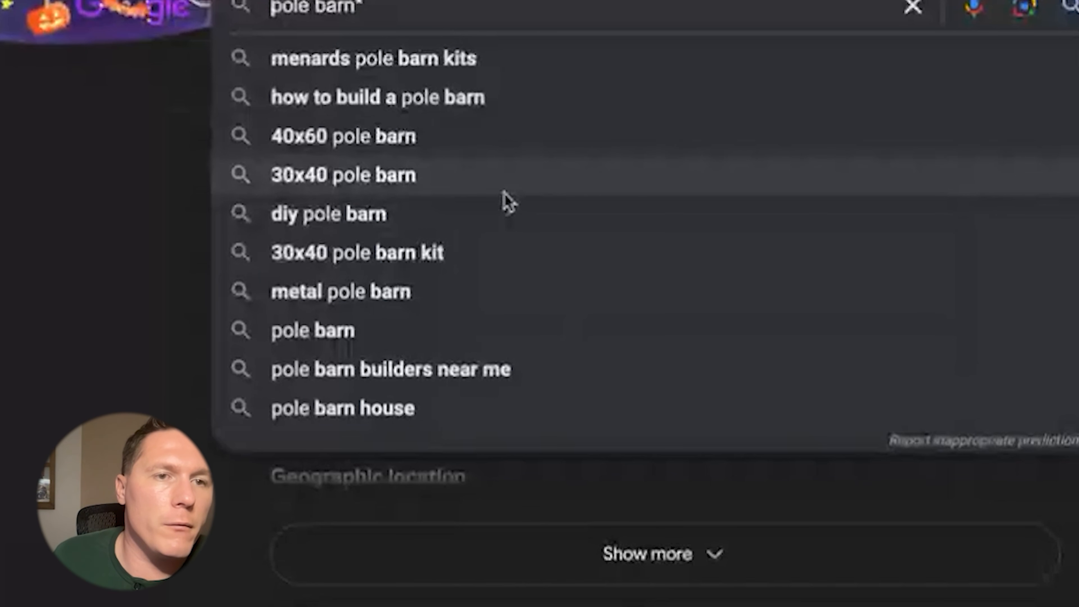
pyautogui.click(486, 308)
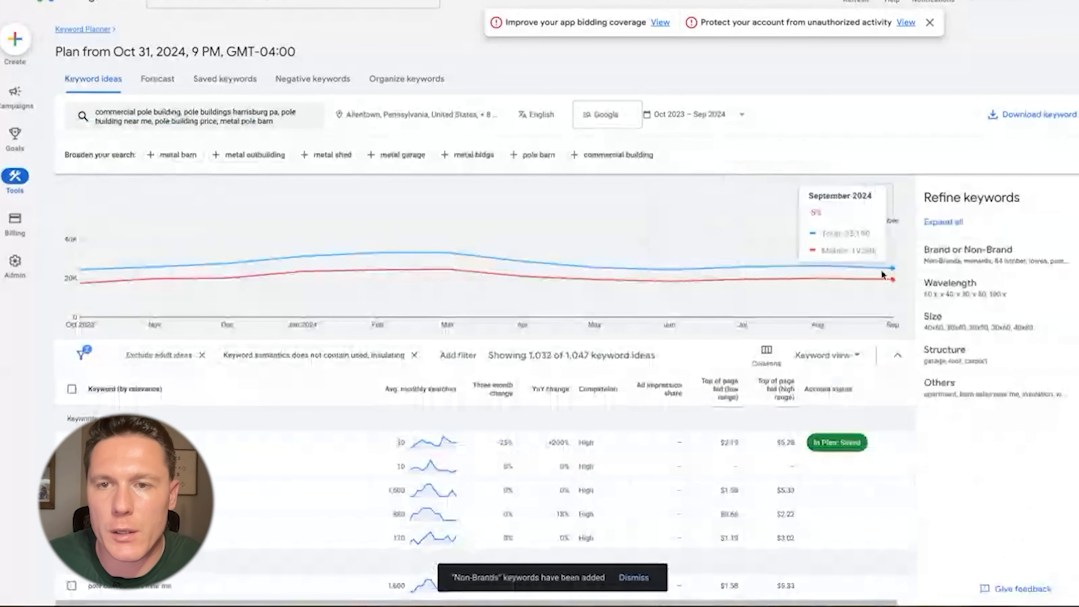
# - Return to Keyword Planner and locate the "pole barn cost estimator" idea, highlighting its text
pyautogui.scroll(-4, 393, 441)
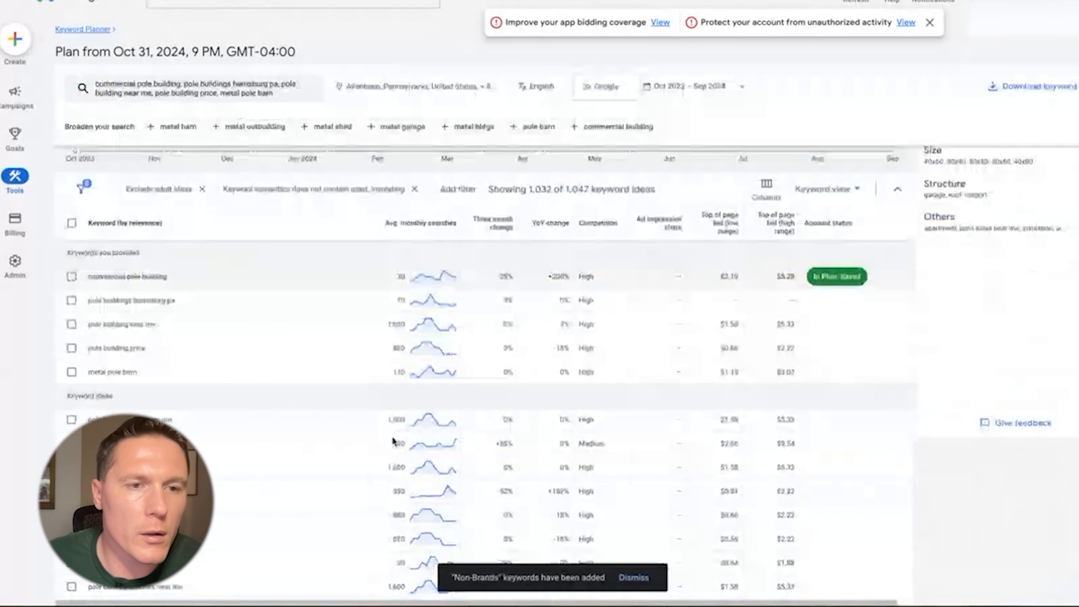
pyautogui.scroll(-1, 393, 441)
pyautogui.scroll(-4, 146, 323)
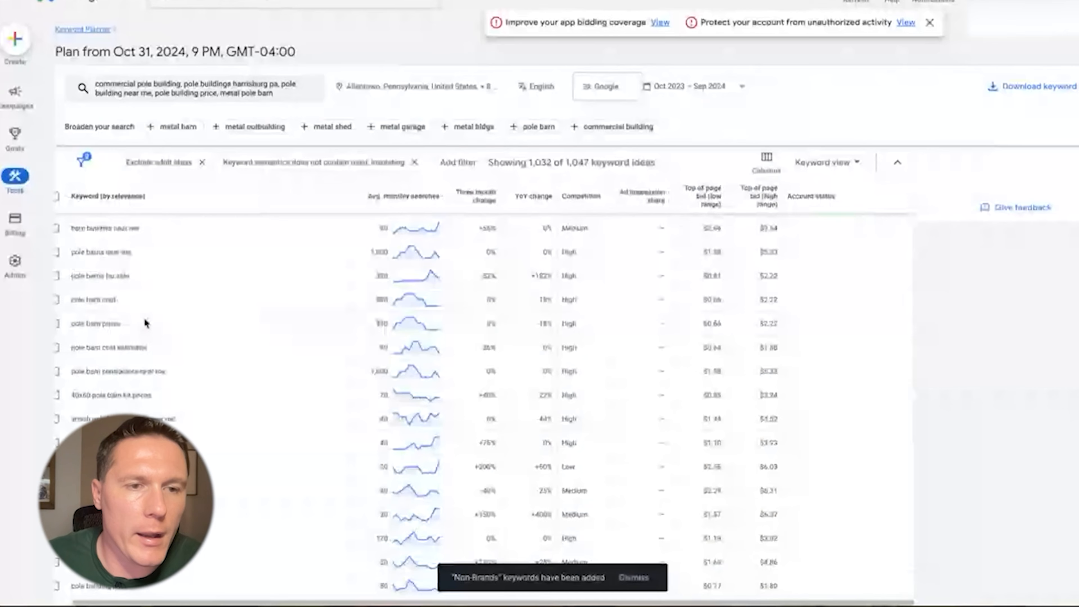
pyautogui.scroll(-4, 145, 320)
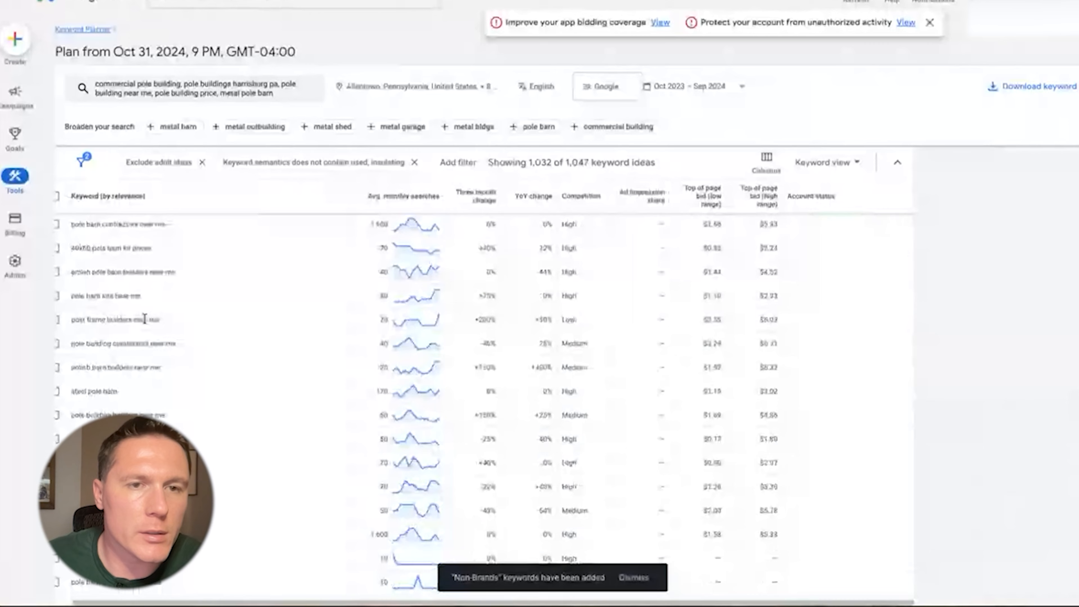
pyautogui.scroll(3, 148, 325)
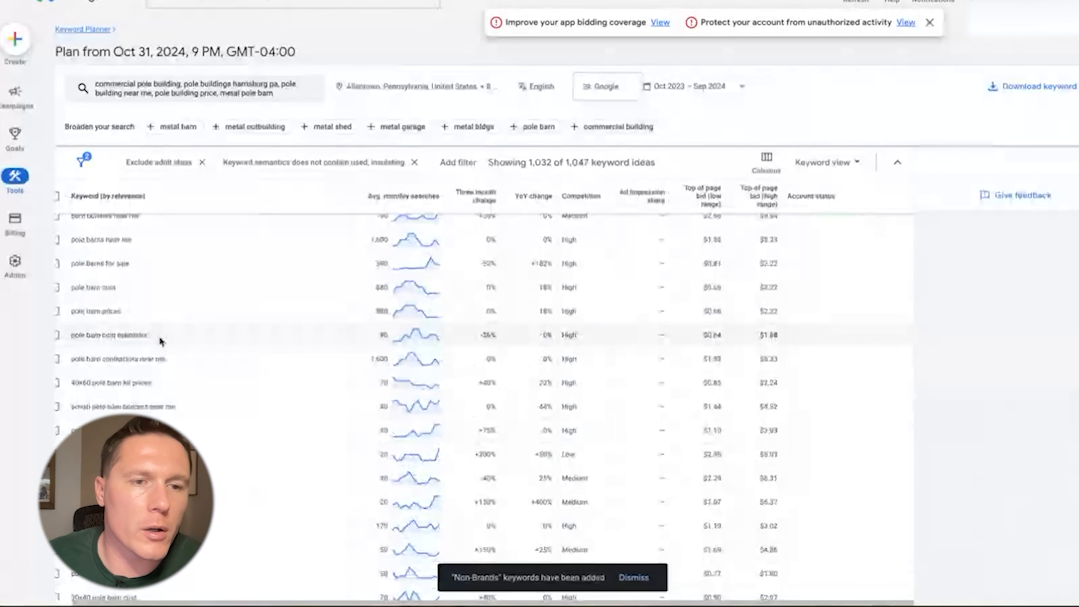
pyautogui.hscroll(-1, 160, 337)
pyautogui.moveTo(183, 340); pyautogui.dragTo(89, 331)
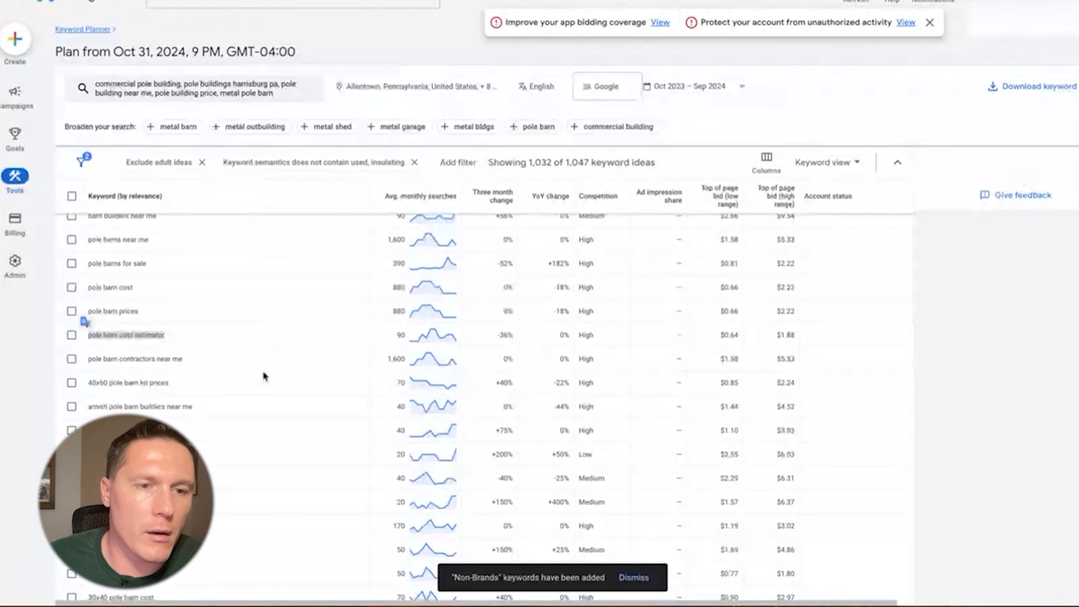
# - Add "estimator" to the keyword filter that excludes "used, insulating" and apply it with semantic matching
pyautogui.scroll(10, 257, 361)
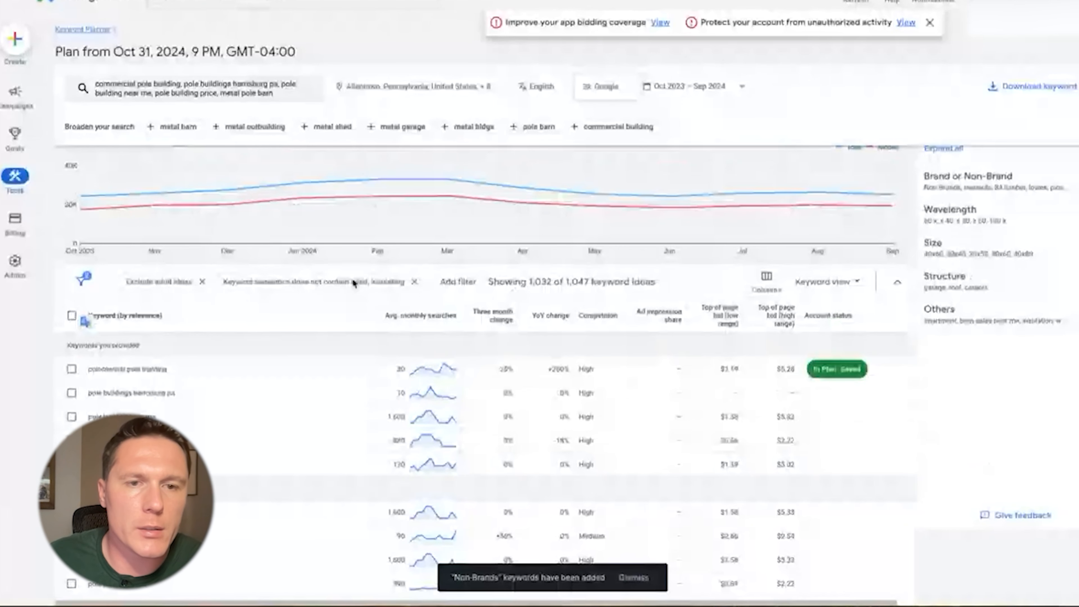
pyautogui.click(352, 281)
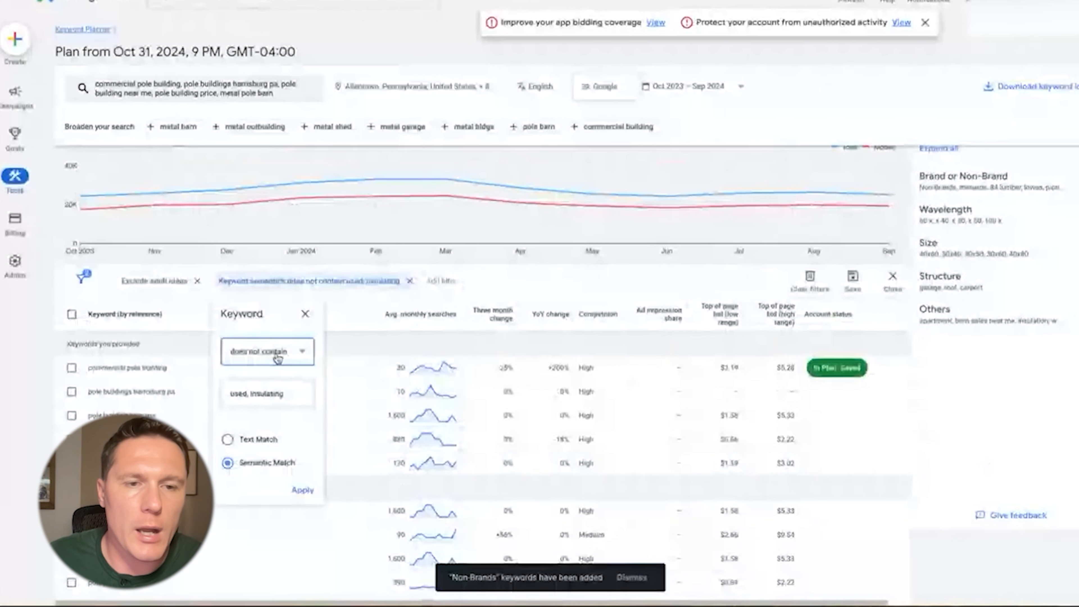
pyautogui.click(291, 396)
pyautogui.write(',')
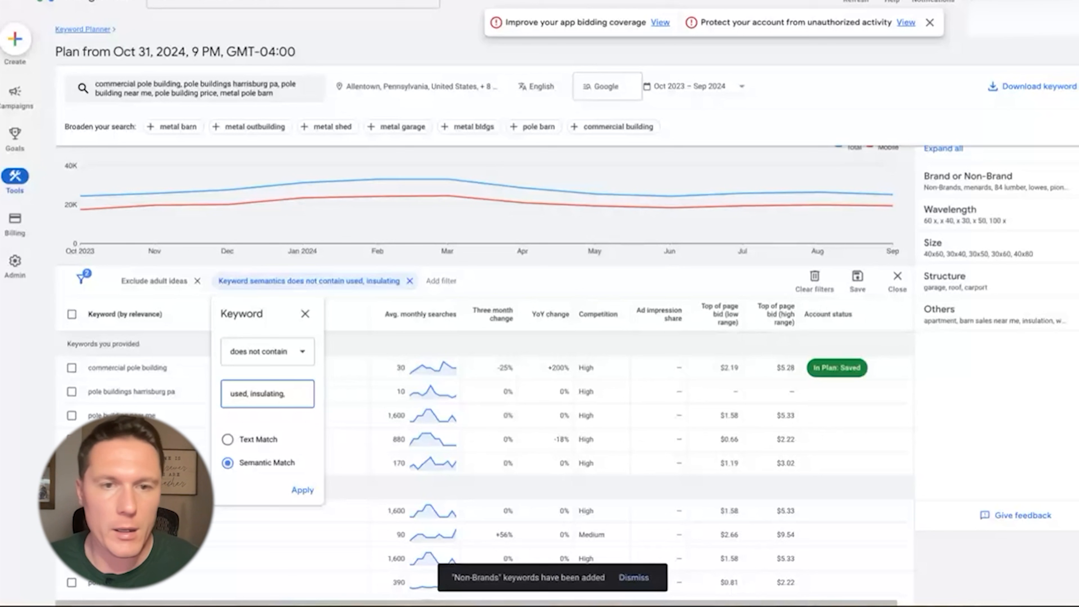
pyautogui.write('estimator')
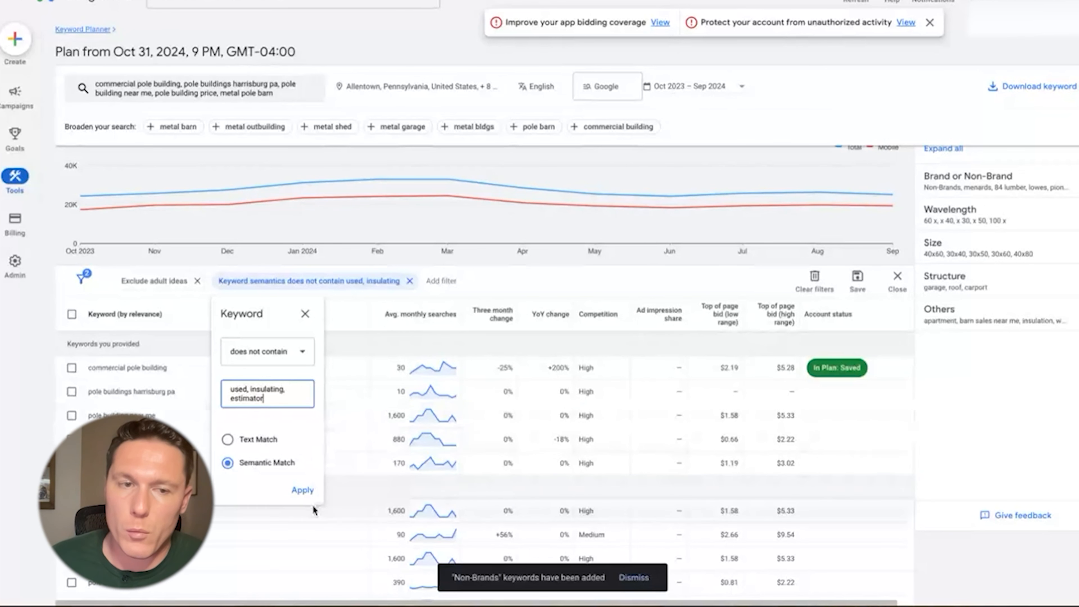
pyautogui.click(302, 490)
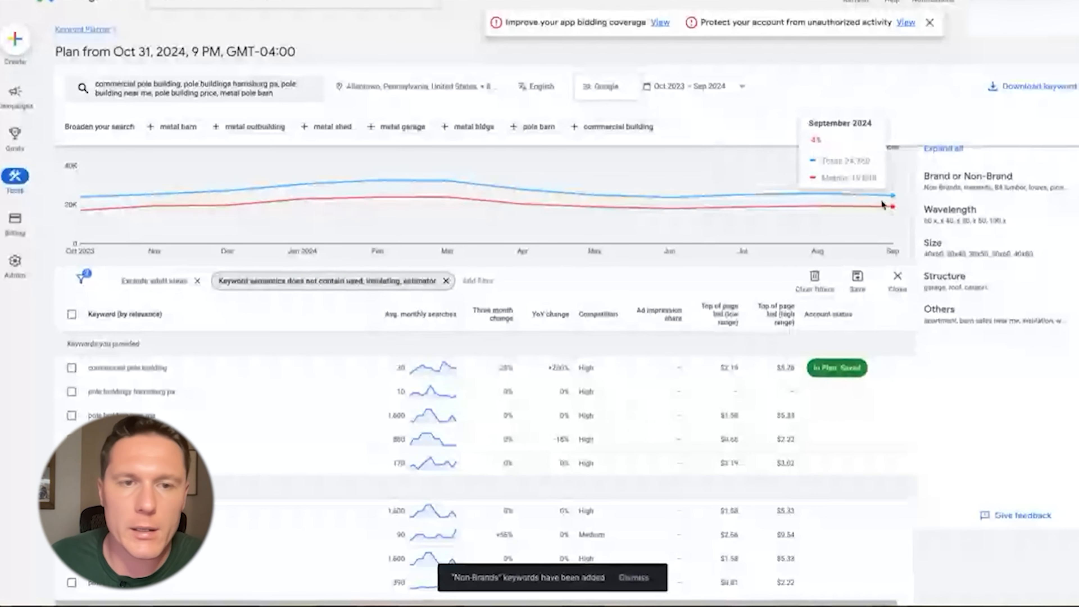
# - Review the Text Match and Semantic Match options of the exclusion filter and reapply it with Semantic Match
pyautogui.click(289, 280)
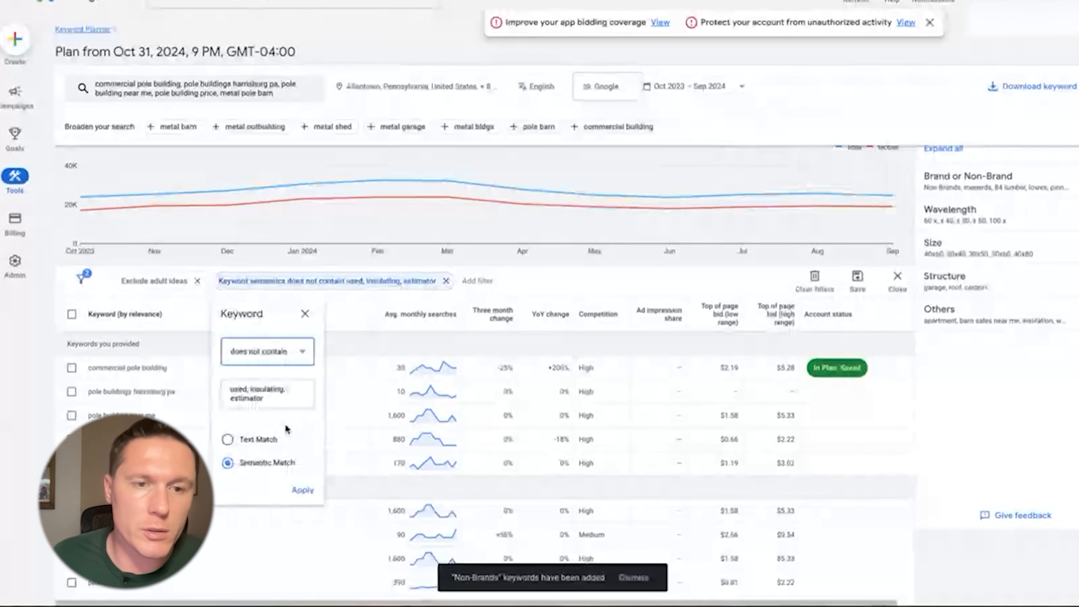
pyautogui.moveTo(296, 462)
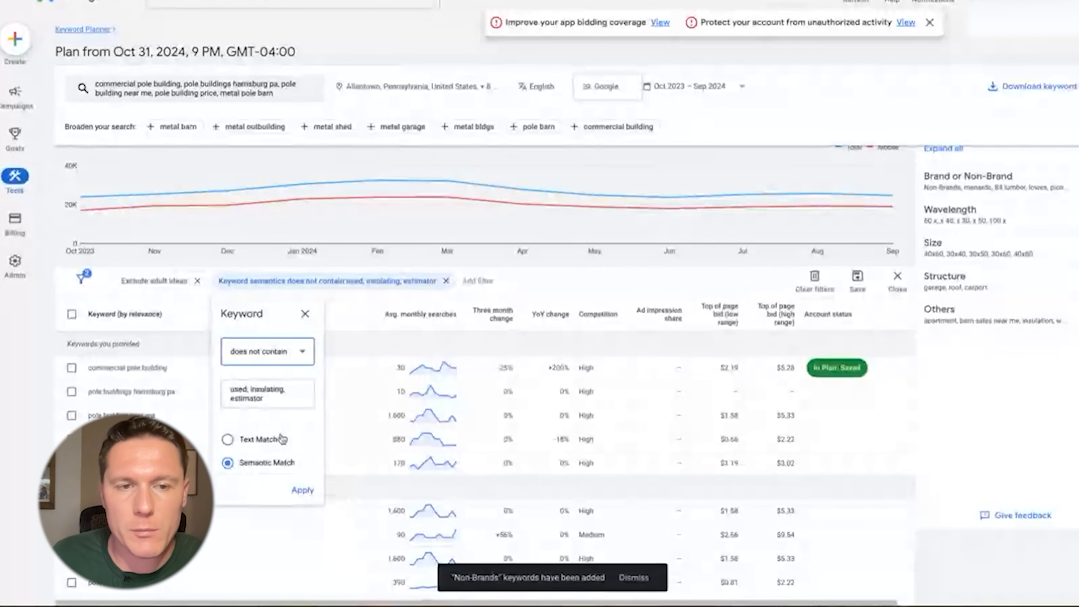
pyautogui.moveTo(282, 439)
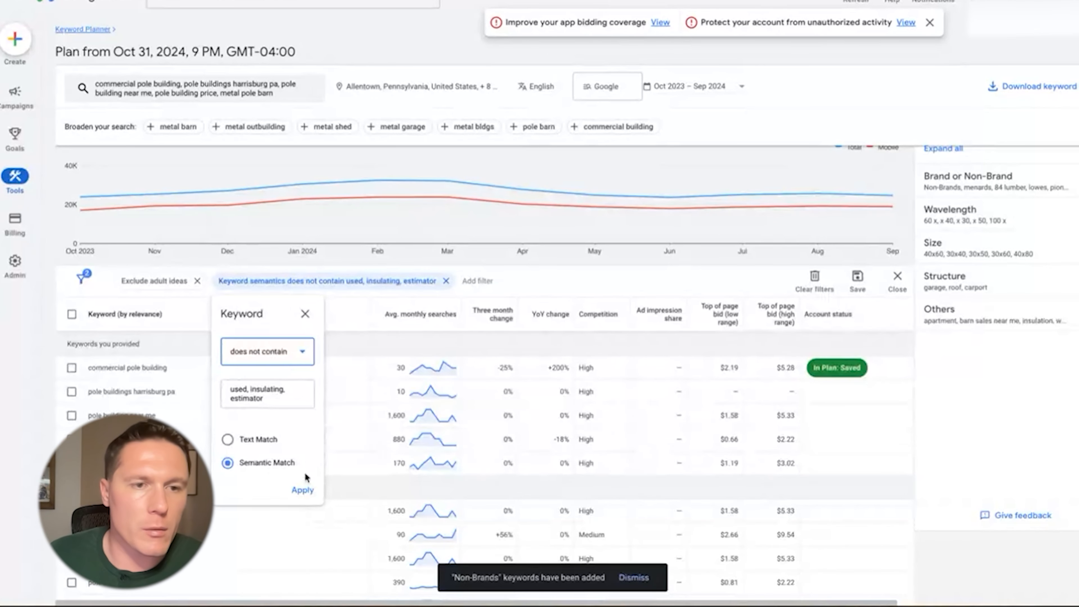
pyautogui.click(302, 488)
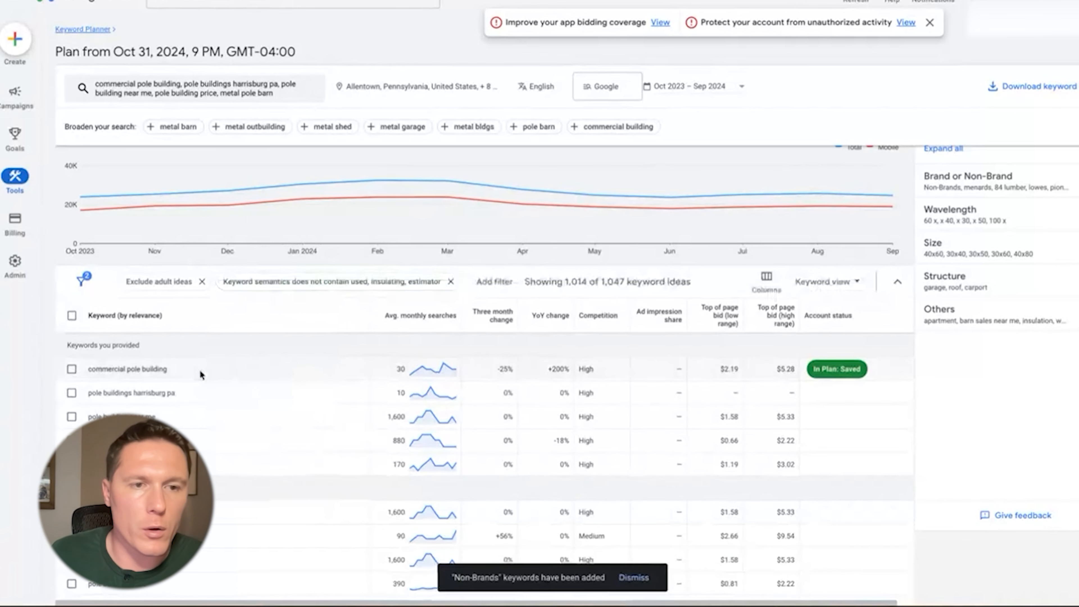
# - Compare the provided keywords "commercial pole building" and "pole building price" by highlighting them in the list
pyautogui.moveTo(221, 375); pyautogui.dragTo(81, 370)
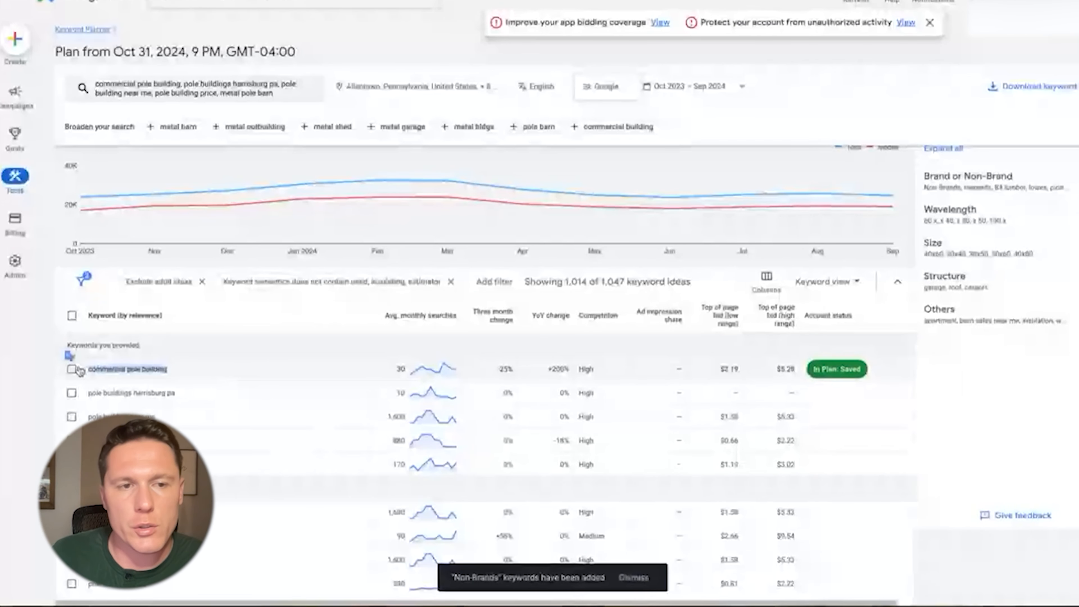
pyautogui.click(157, 368)
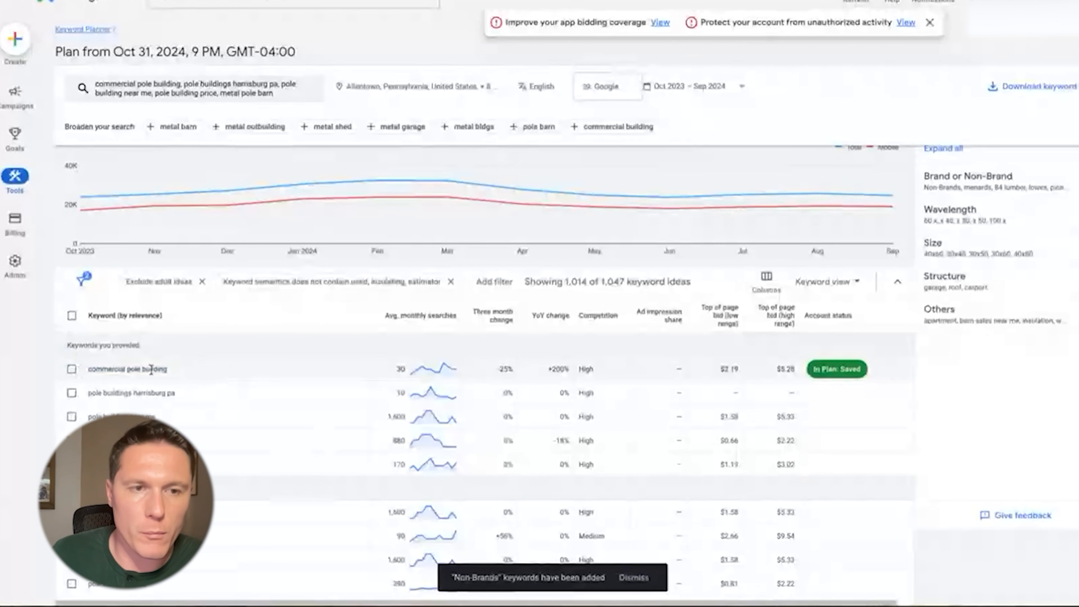
pyautogui.scroll(-1, 152, 369)
pyautogui.tripleClick(117, 392)
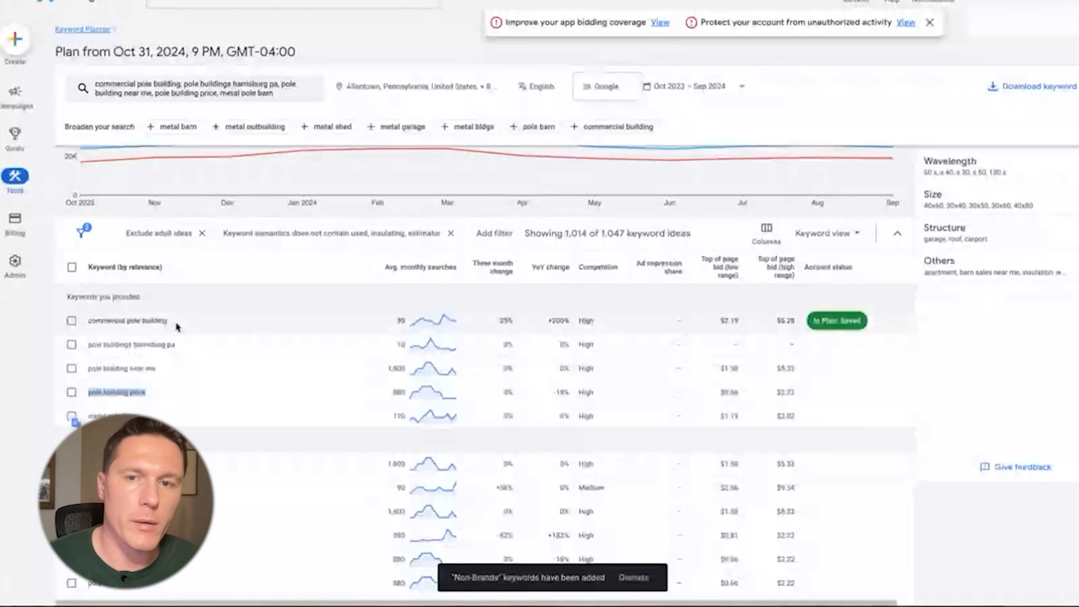
pyautogui.tripleClick(175, 323)
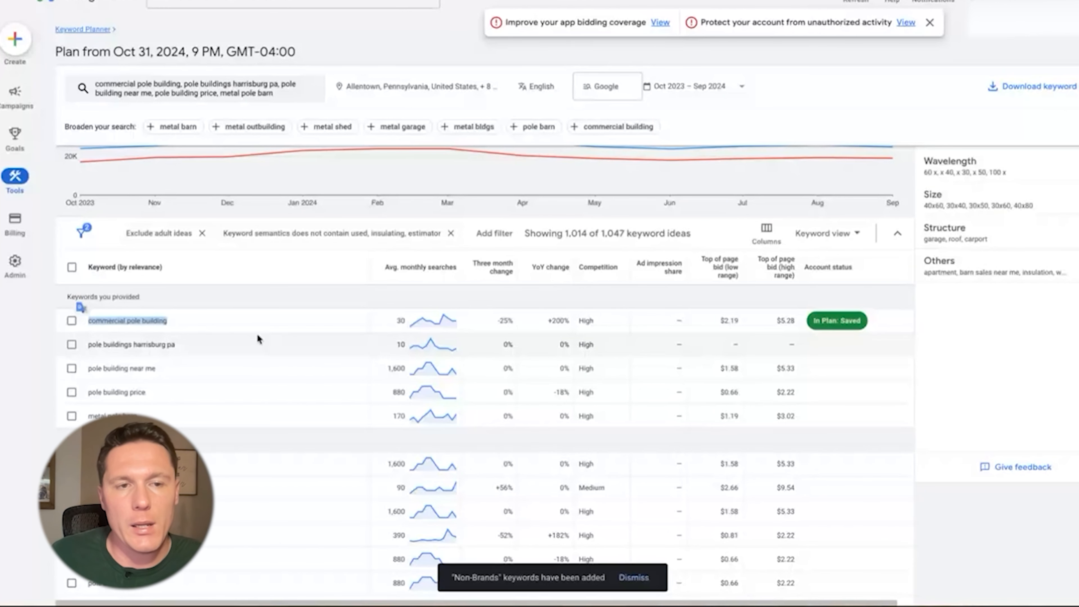
pyautogui.moveTo(178, 325); pyautogui.dragTo(81, 317)
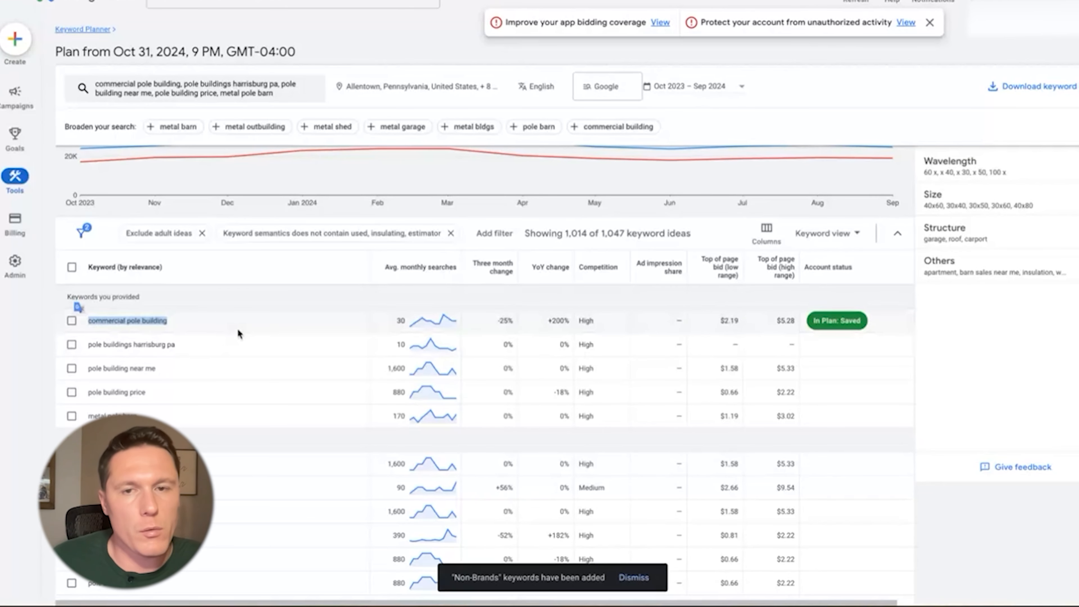
# - Find "steel pole barn" among the filtered keyword ideas and look it up in Google Search
pyautogui.scroll(-5, 240, 333)
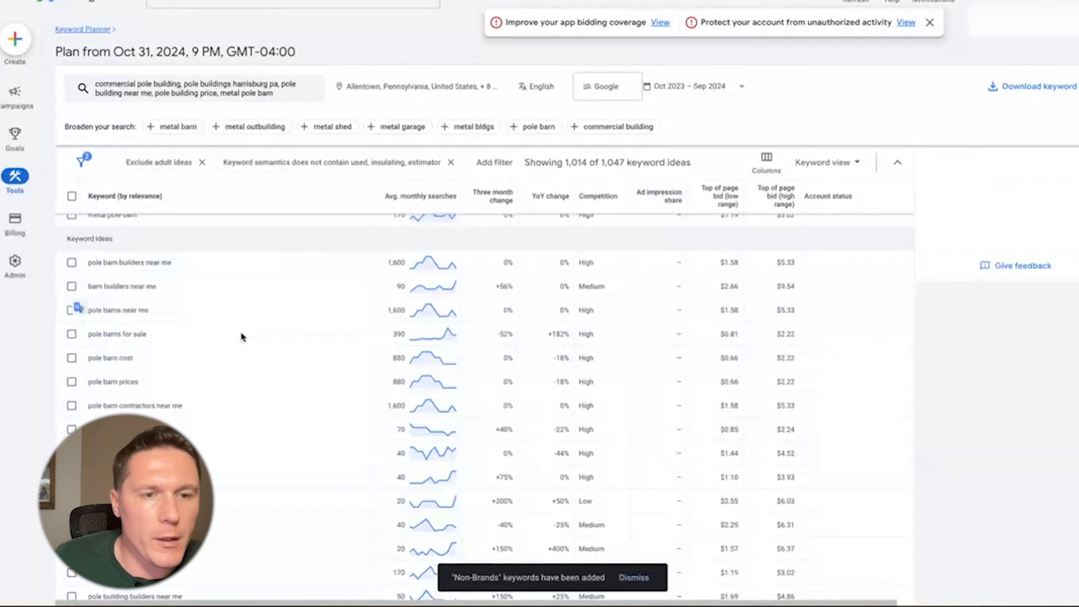
pyautogui.scroll(-3, 249, 338)
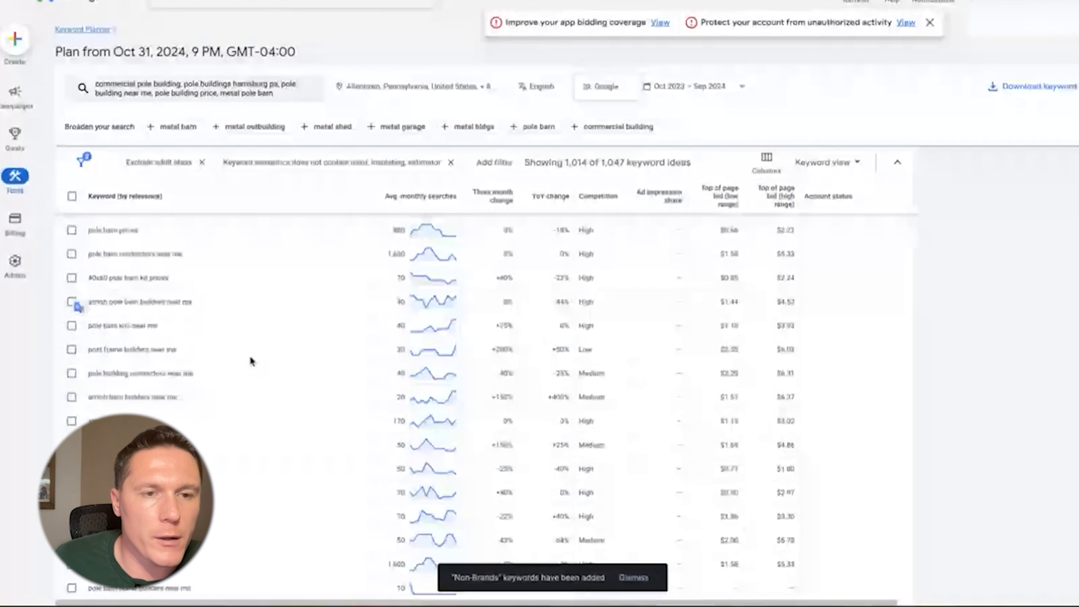
pyautogui.scroll(-1, 250, 357)
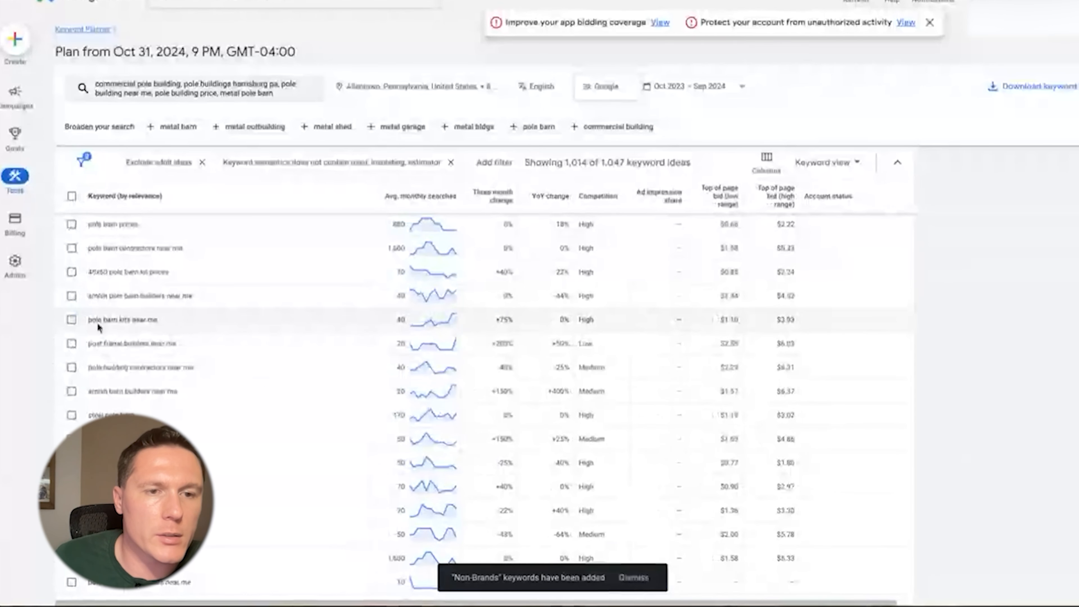
pyautogui.scroll(-1, 147, 375)
pyautogui.moveTo(147, 375); pyautogui.dragTo(86, 373)
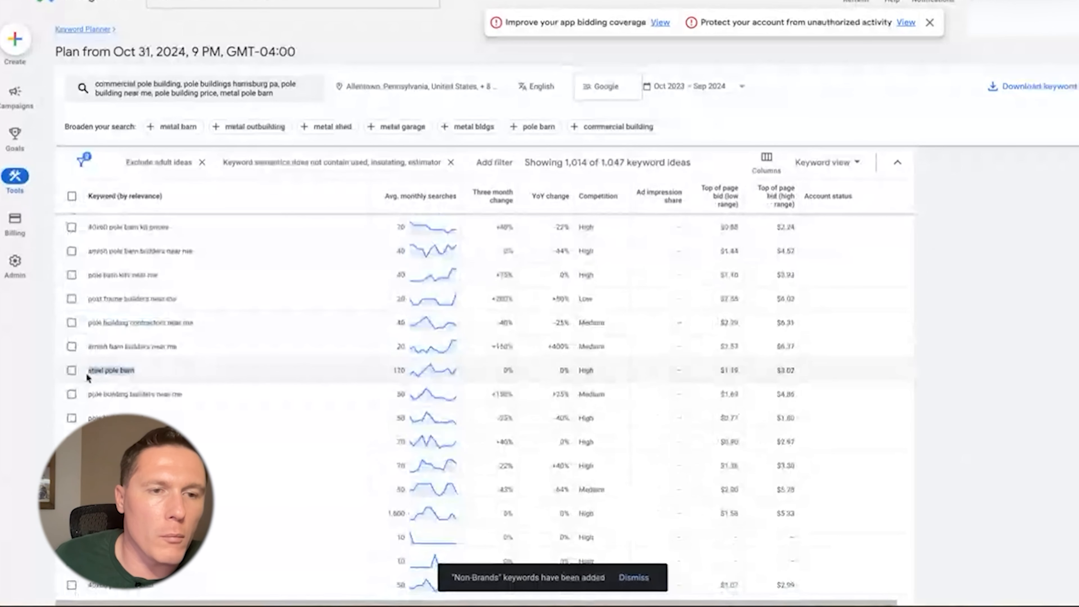
pyautogui.rightClick(114, 373)
pyautogui.click(221, 432)
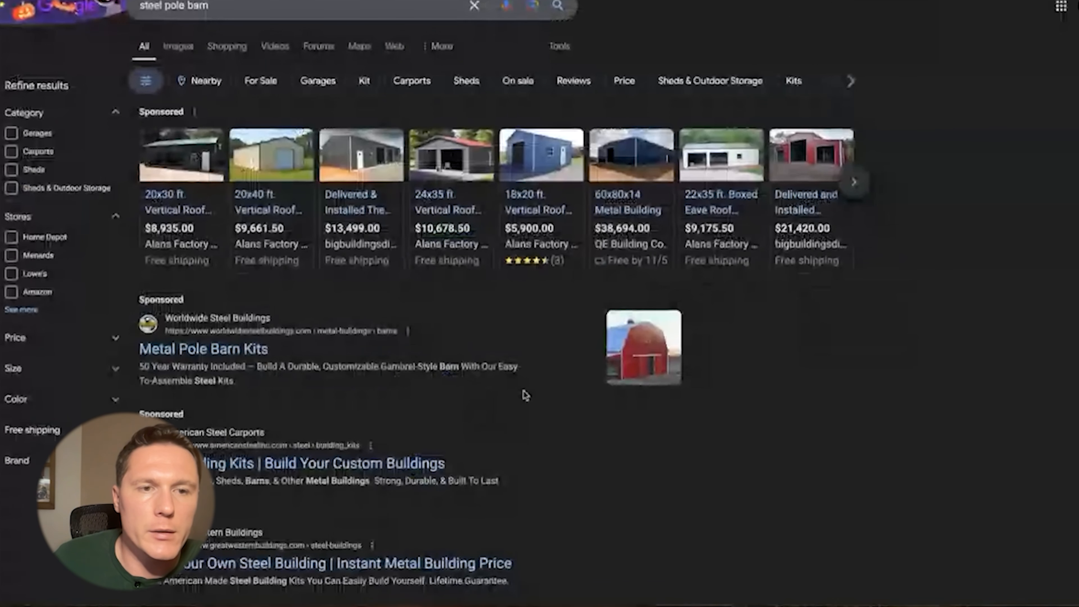
# - Examine the sponsored and organic Google results for "steel pole barn" to judge the search intent
pyautogui.scroll(-3, 525, 395)
pyautogui.scroll(-2, 526, 395)
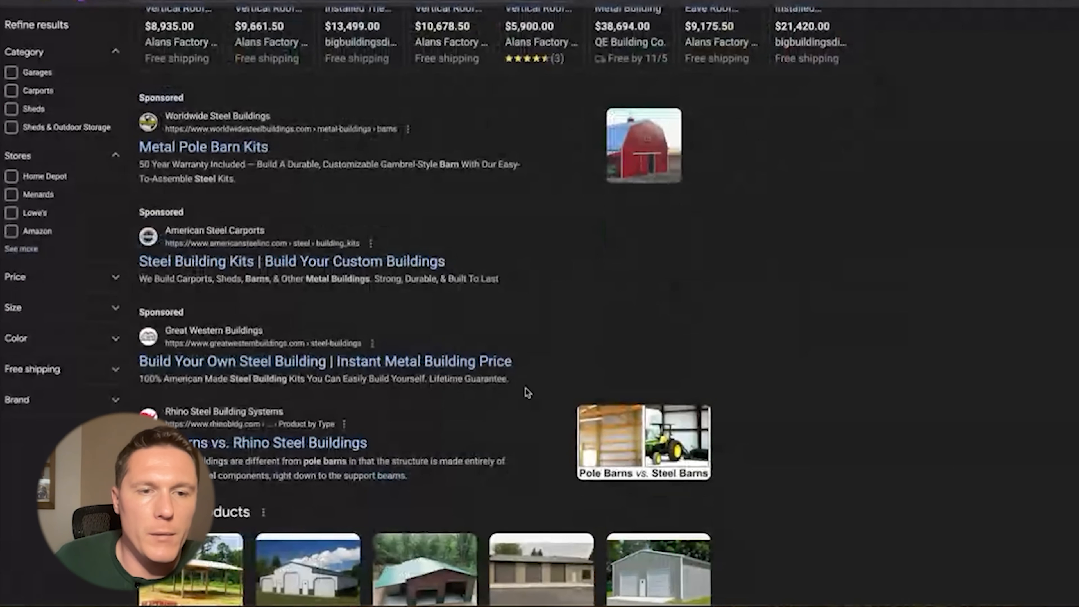
pyautogui.scroll(-2, 527, 392)
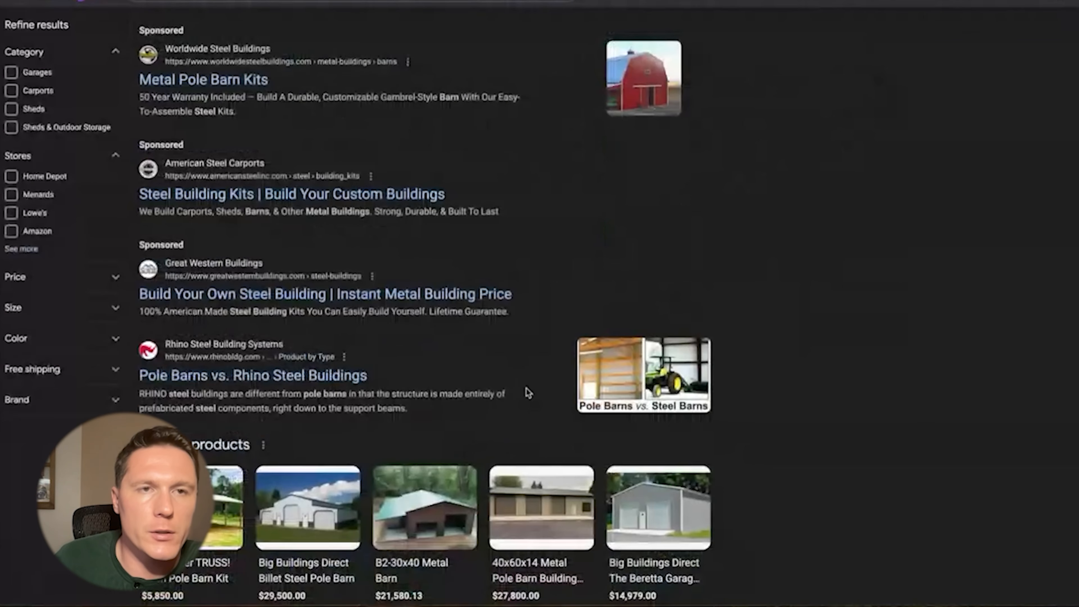
# - Look through the first page of filtered keyword ideas for irrelevant terms and select the one that does not fit
pyautogui.scroll(-5, 526, 391)
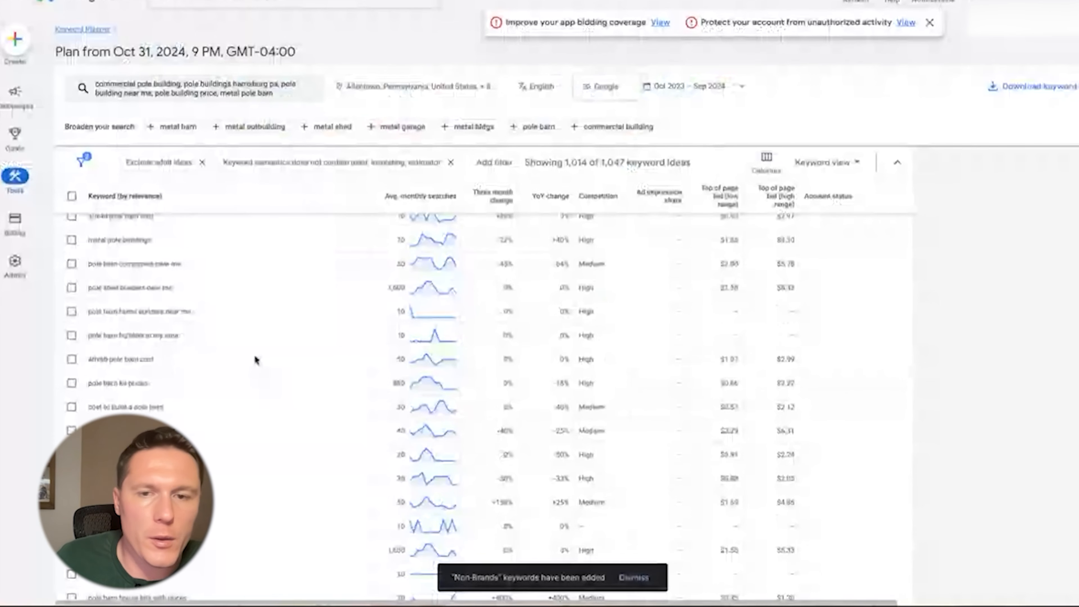
pyautogui.scroll(-5, 257, 357)
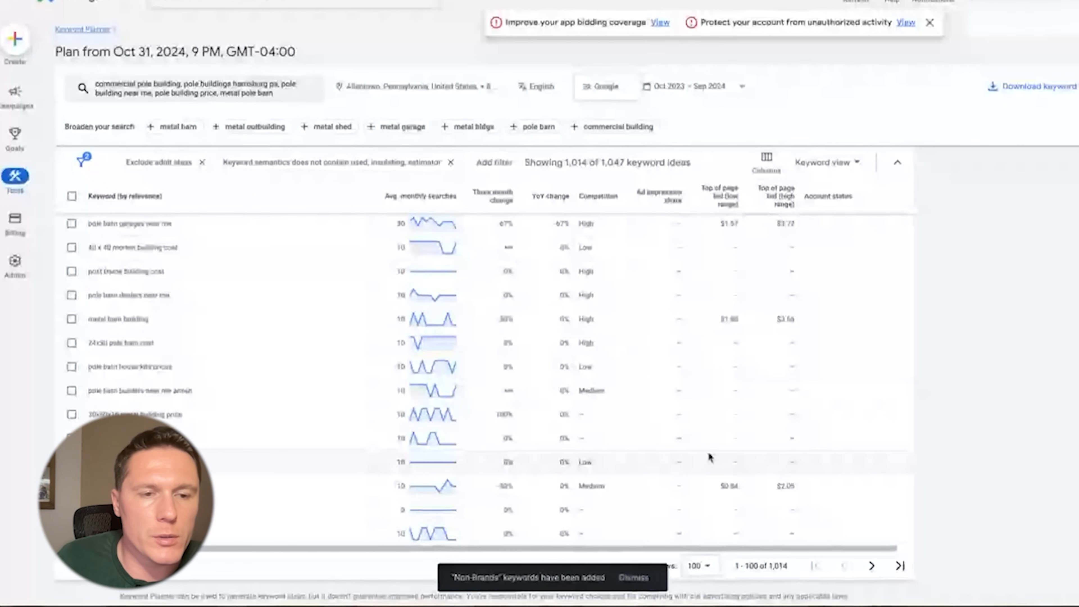
pyautogui.scroll(5, 708, 456)
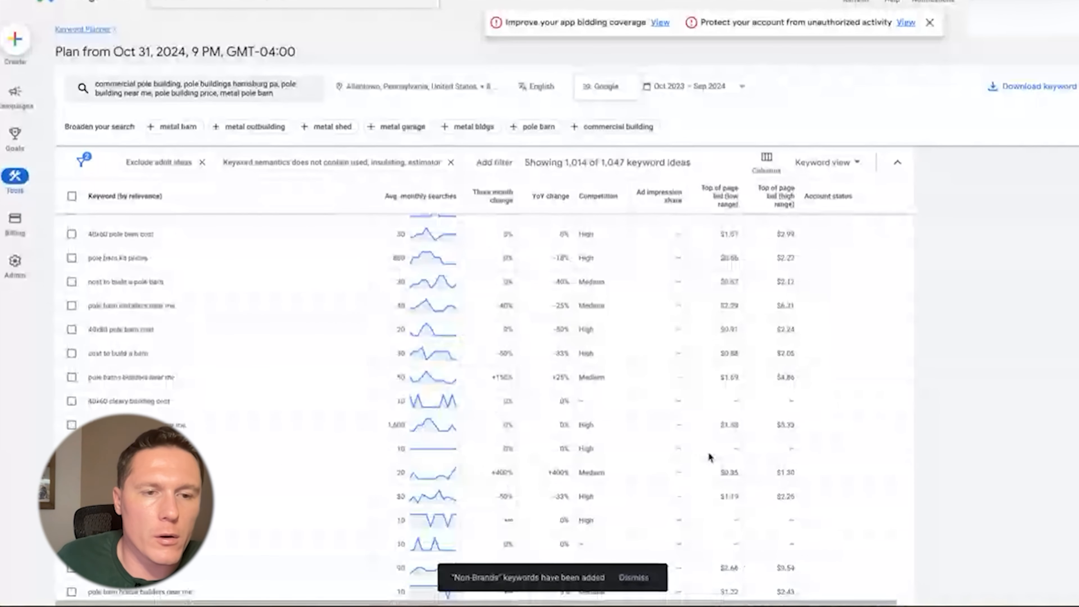
pyautogui.scroll(-5, 708, 457)
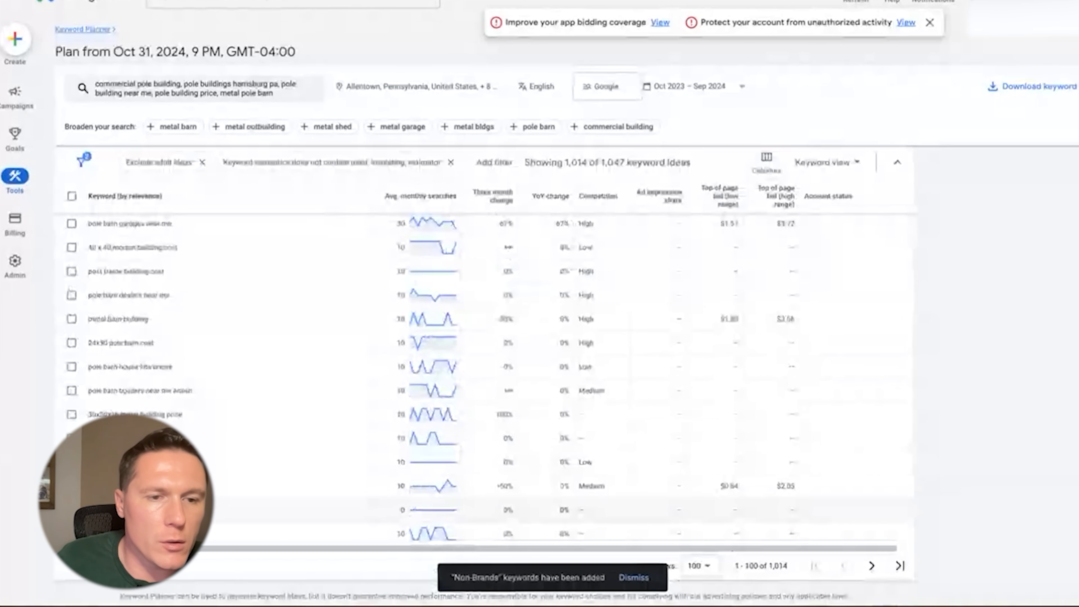
pyautogui.click(72, 462)
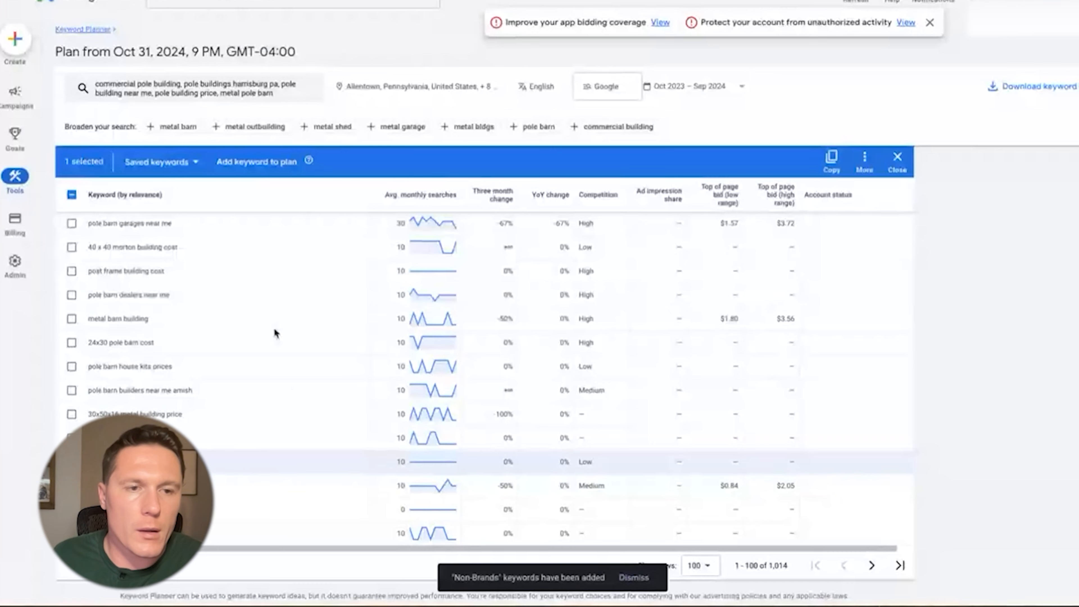
# - Add "sheet metal" to the terms excluded by the semantic keyword filter and apply it
pyautogui.scroll(5, 286, 329)
pyautogui.click(297, 354)
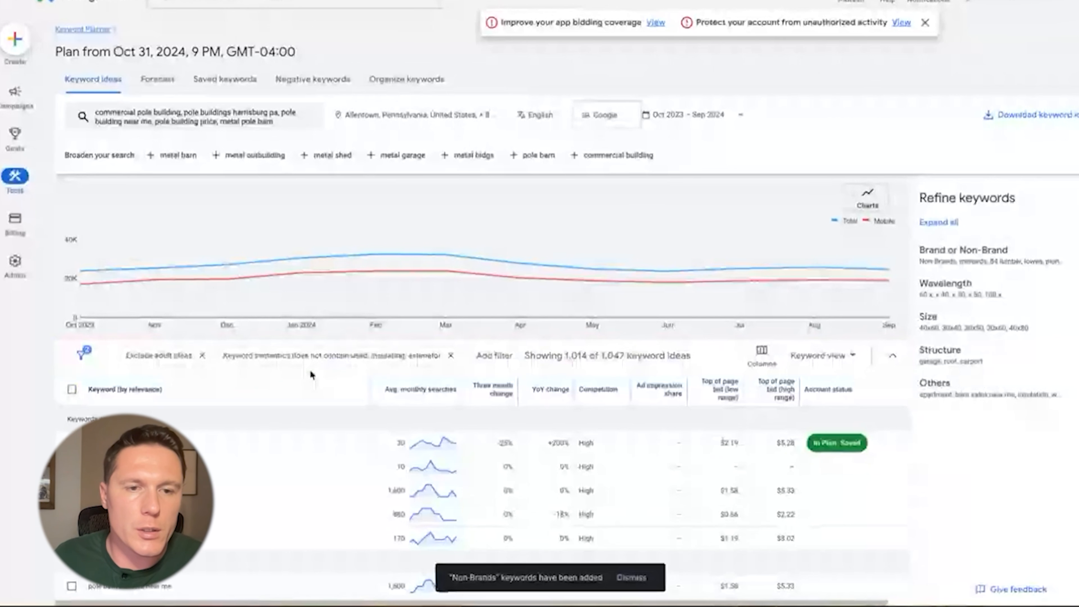
pyautogui.click(314, 355)
pyautogui.write(', pole barn sheet metal')
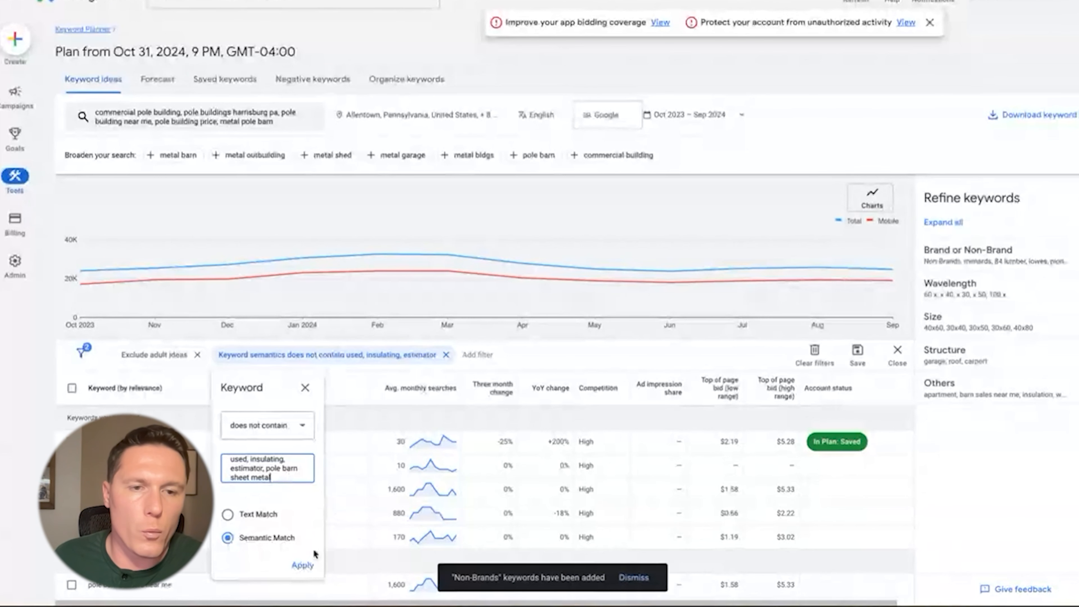
pyautogui.moveTo(298, 468); pyautogui.dragTo(267, 468)
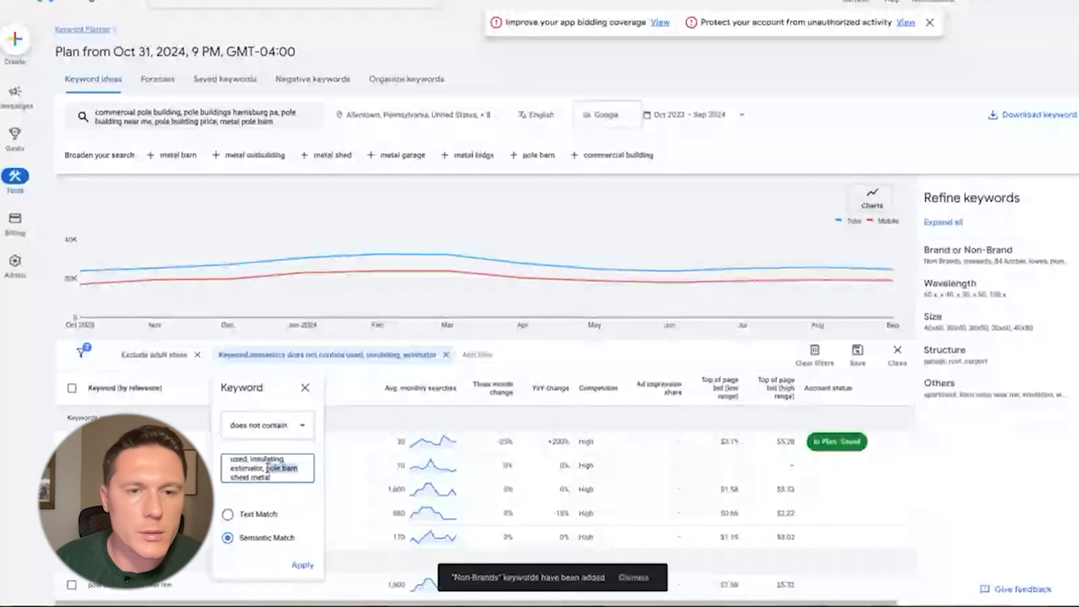
pyautogui.press('BackSpace')
pyautogui.press('Return')
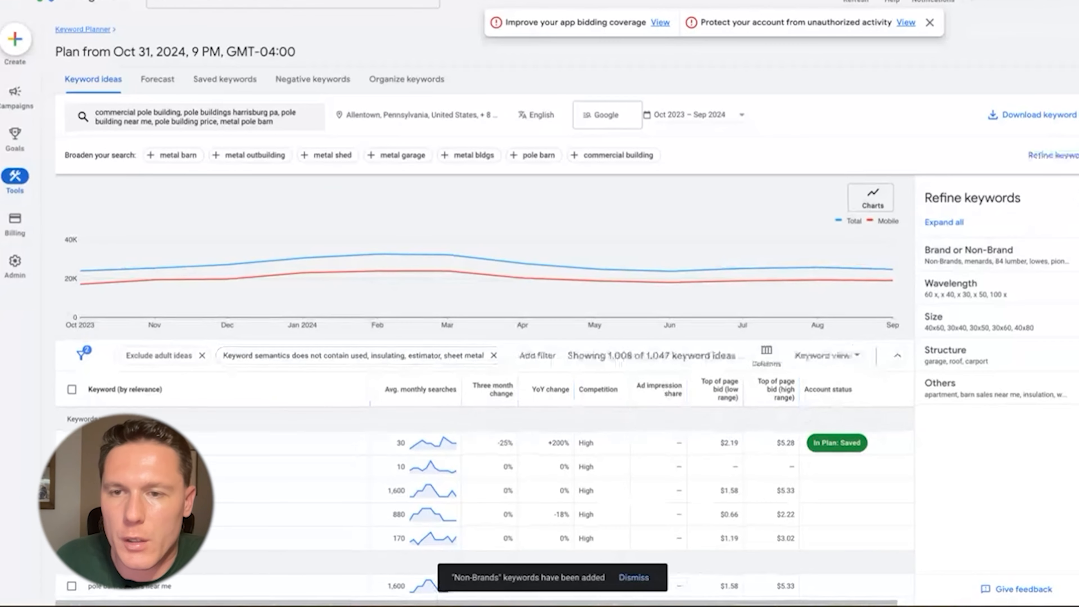
# - Close the Refine keywords suggestions and show the keyword ideas in Grouped view
pyautogui.click(1066, 211)
pyautogui.click(1027, 355)
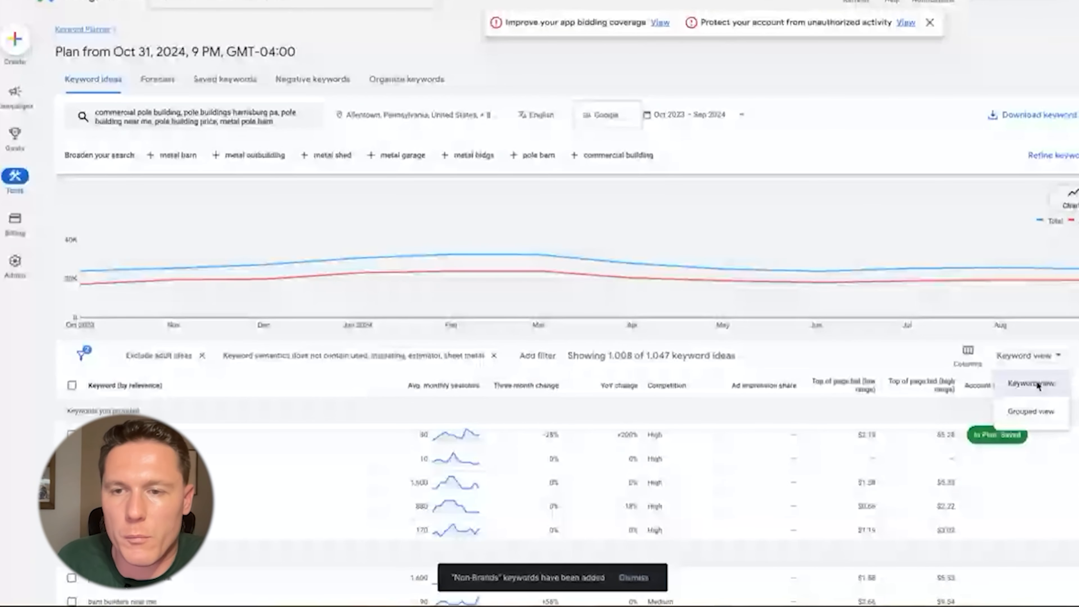
pyautogui.click(1032, 412)
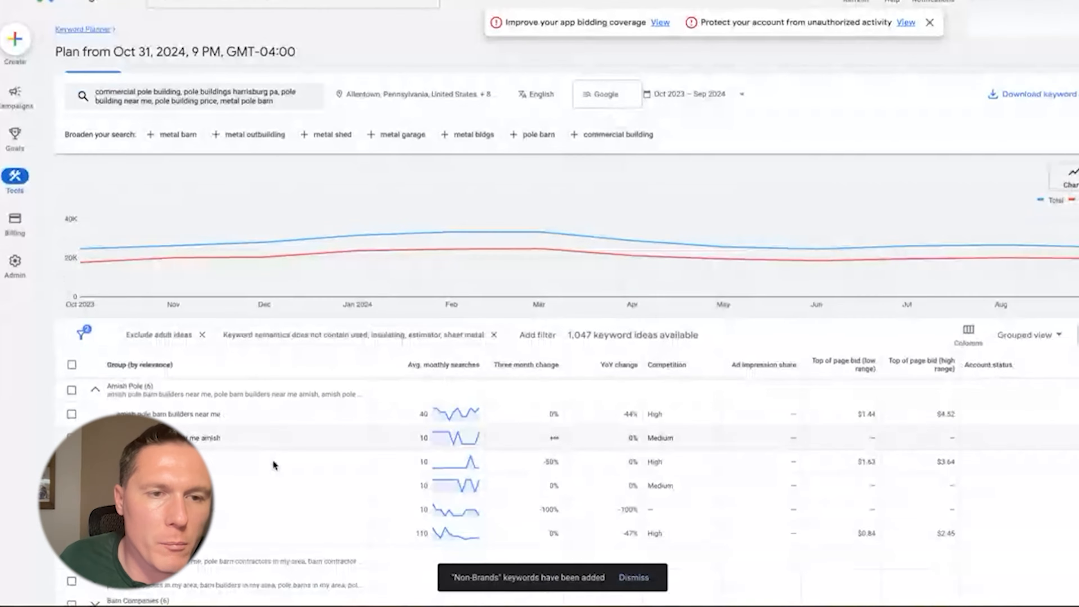
# - Select all keywords in the Amish Pole group and expand the Barn Contractors group
pyautogui.scroll(-3, 272, 459)
pyautogui.scroll(-3, 273, 460)
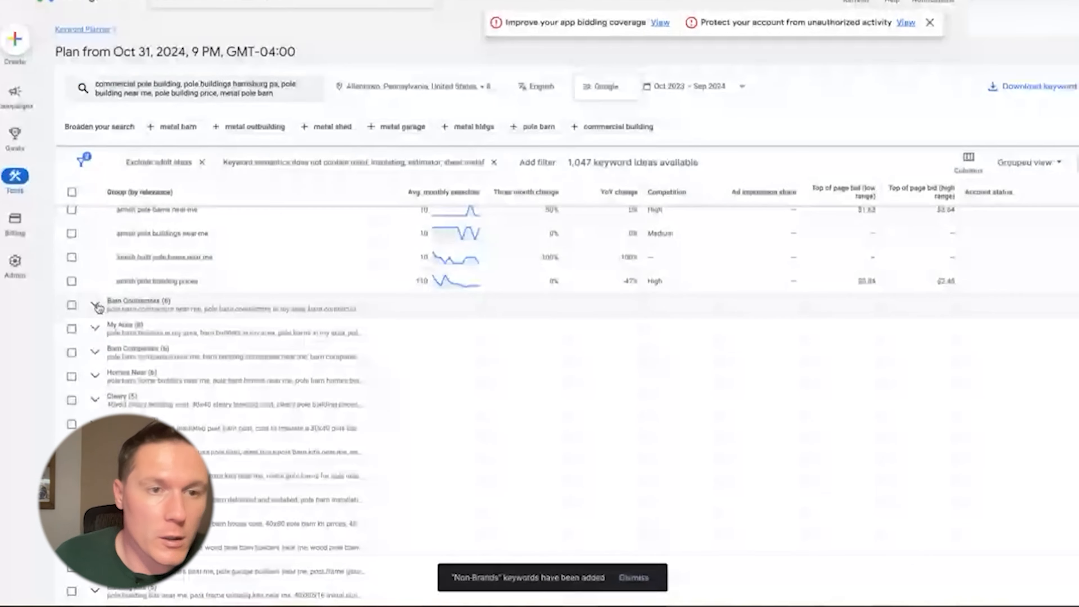
pyautogui.scroll(4, 98, 307)
pyautogui.click(71, 304)
pyautogui.scroll(-4, 103, 336)
pyautogui.click(95, 316)
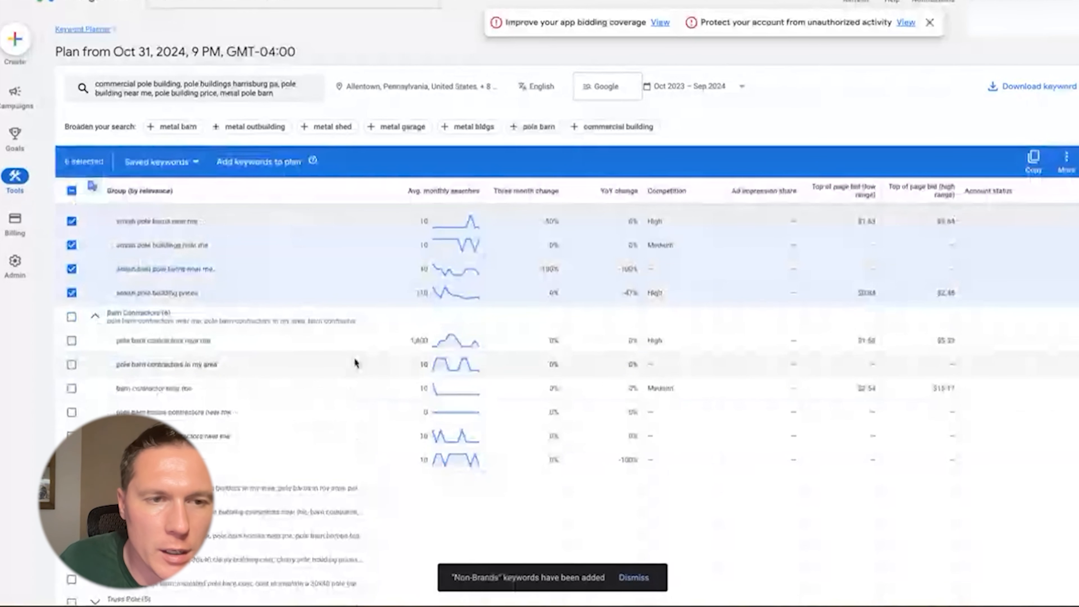
# - Compare the low and high top-of-page bids of the Amish Pole and Barn Contractors keywords
pyautogui.scroll(1, 317, 449)
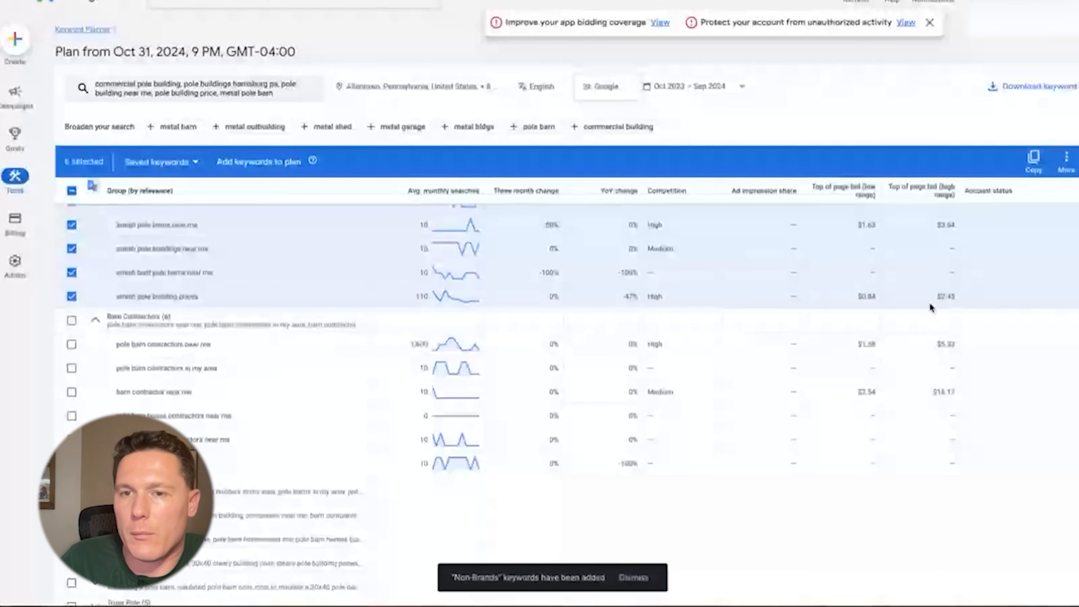
pyautogui.moveTo(930, 300); pyautogui.dragTo(966, 298)
pyautogui.moveTo(930, 225); pyautogui.dragTo(959, 228)
pyautogui.moveTo(854, 225); pyautogui.dragTo(877, 226)
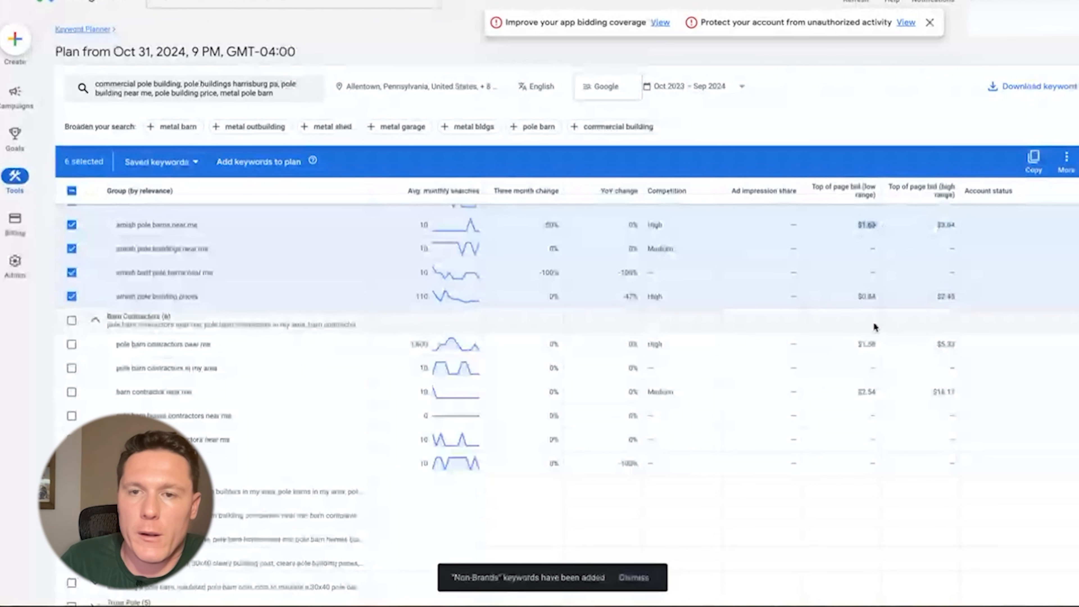
pyautogui.moveTo(854, 347); pyautogui.dragTo(877, 347)
pyautogui.click(854, 395)
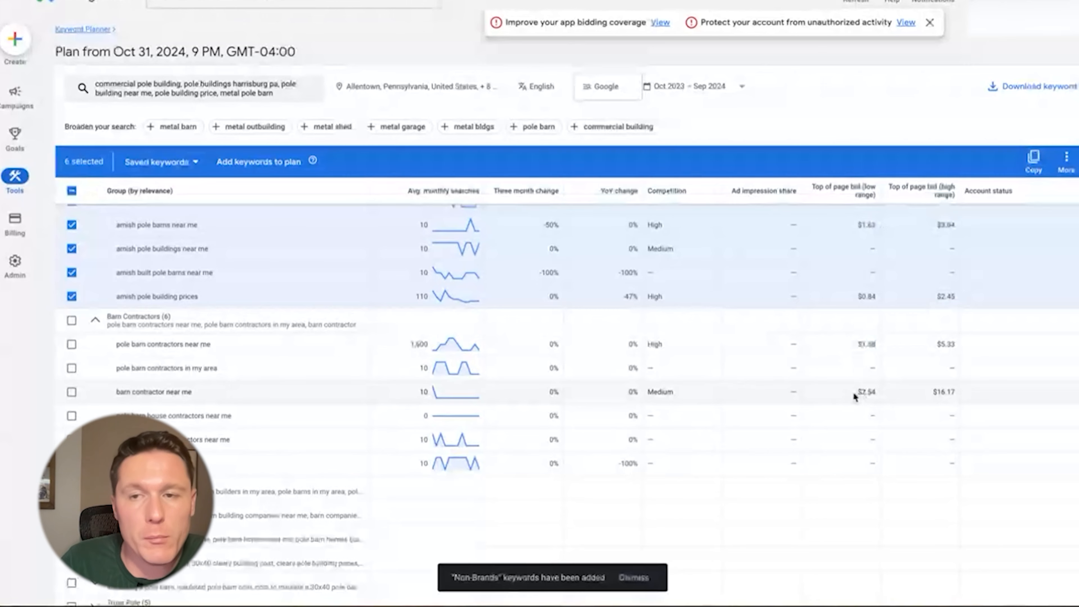
# - Browse the remaining keyword groups and select the whole Barn Contractors group
pyautogui.scroll(-1, 853, 393)
pyautogui.scroll(-10, 853, 396)
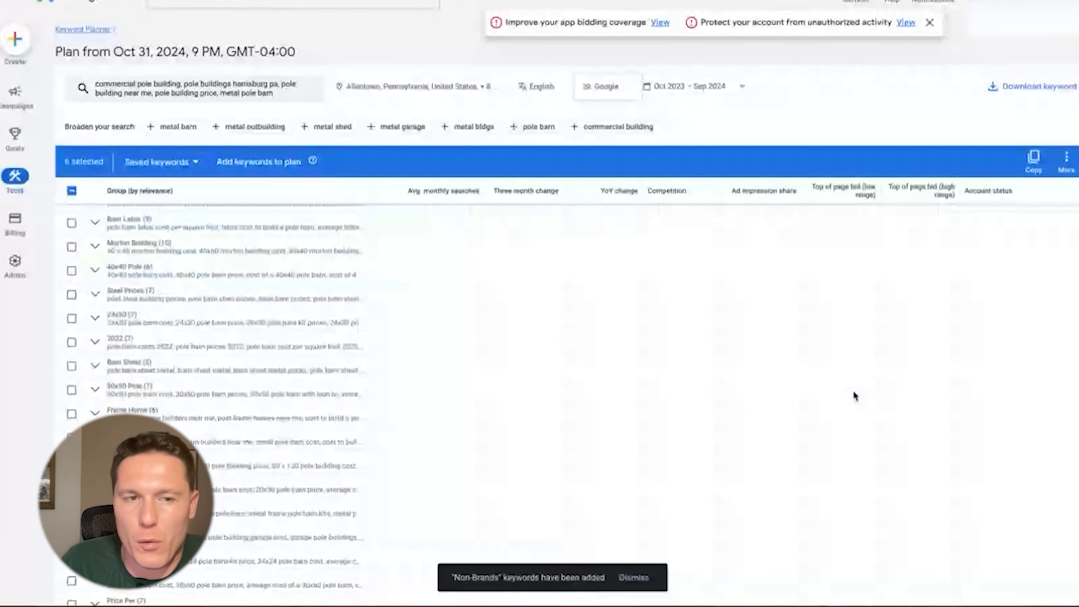
pyautogui.scroll(10, 855, 396)
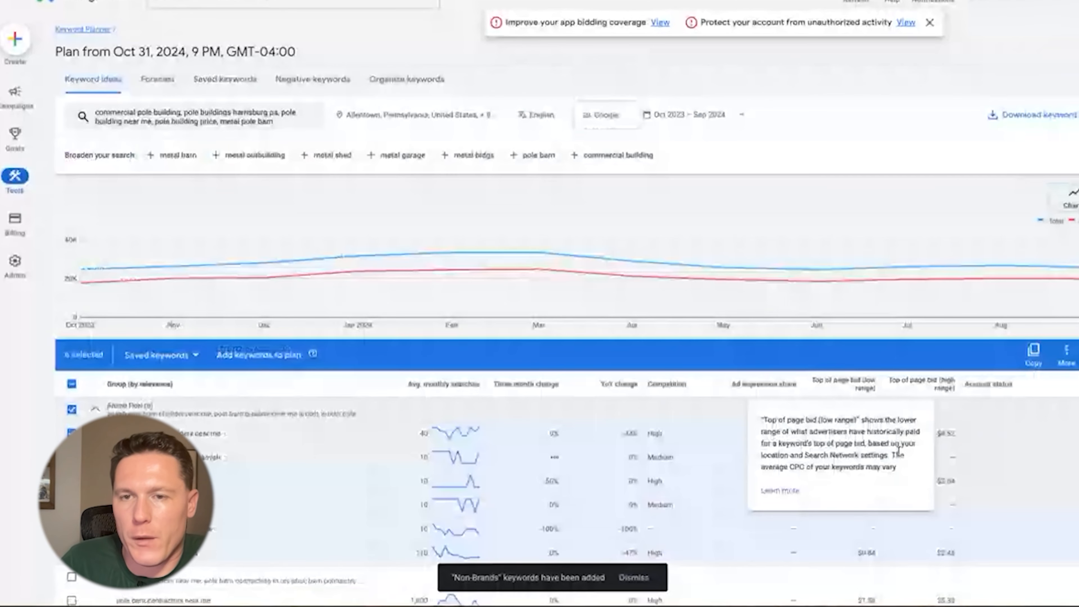
pyautogui.scroll(-5, 950, 489)
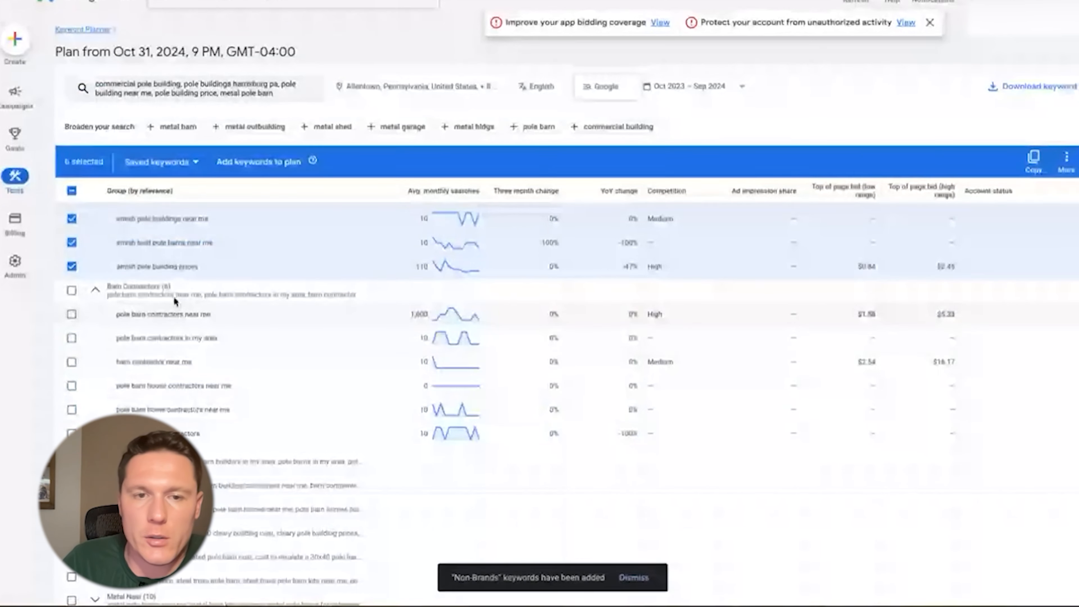
pyautogui.click(71, 290)
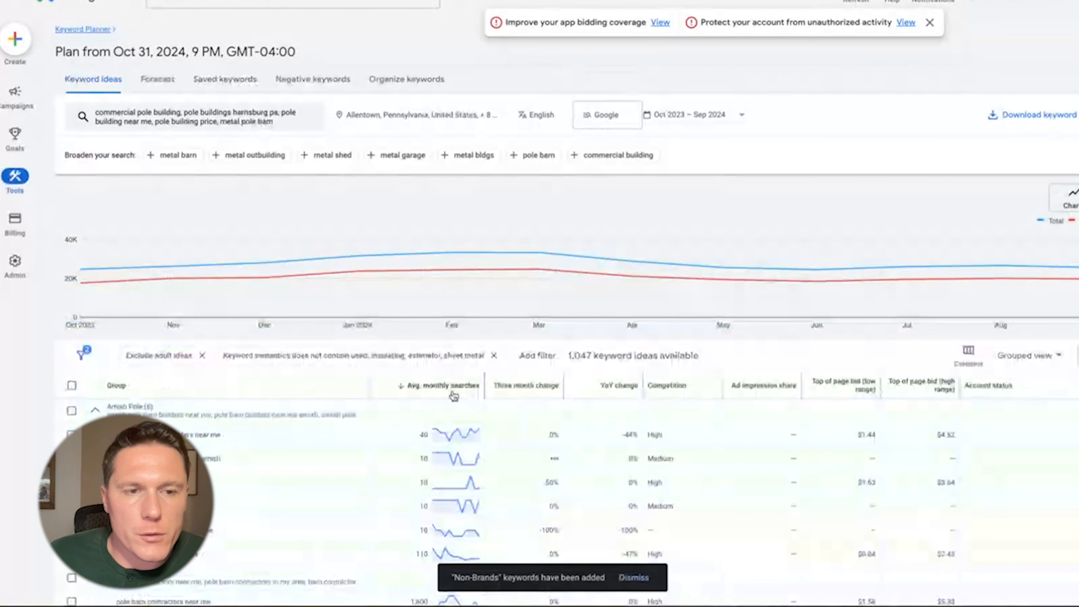
# - Sort the grouped keywords by average monthly searches in ascending order and look through the expanded groups
pyautogui.click(452, 390)
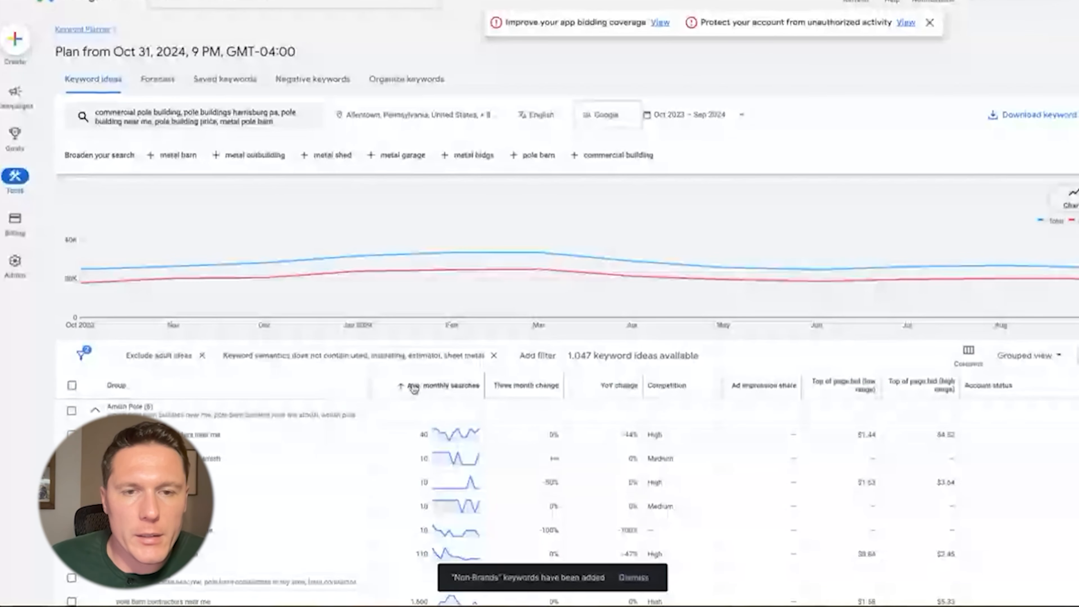
pyautogui.scroll(-3, 535, 484)
pyautogui.scroll(-3, 536, 485)
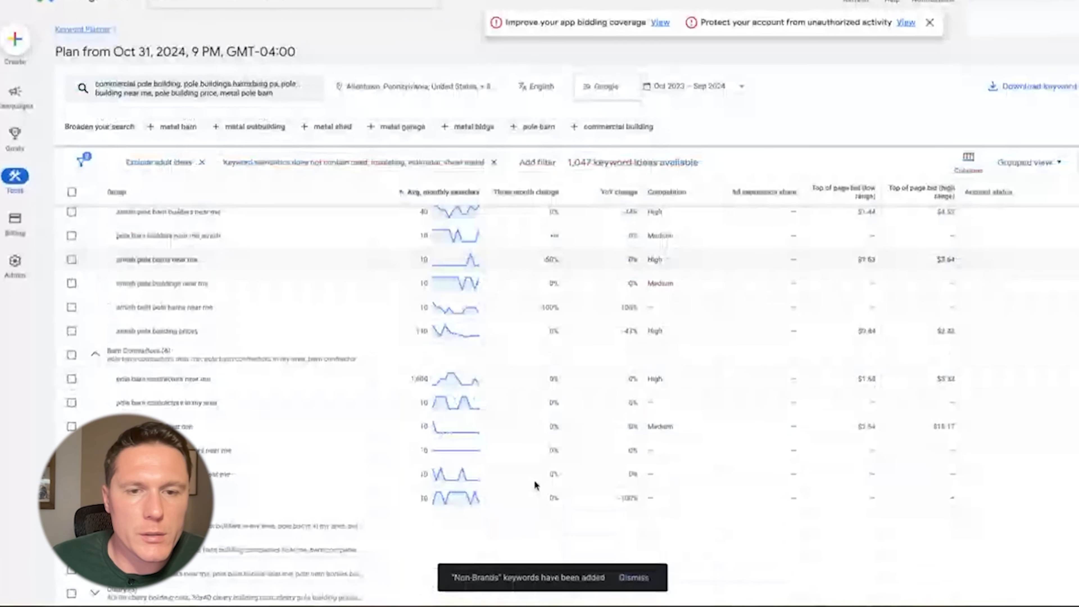
pyautogui.scroll(-5, 328, 521)
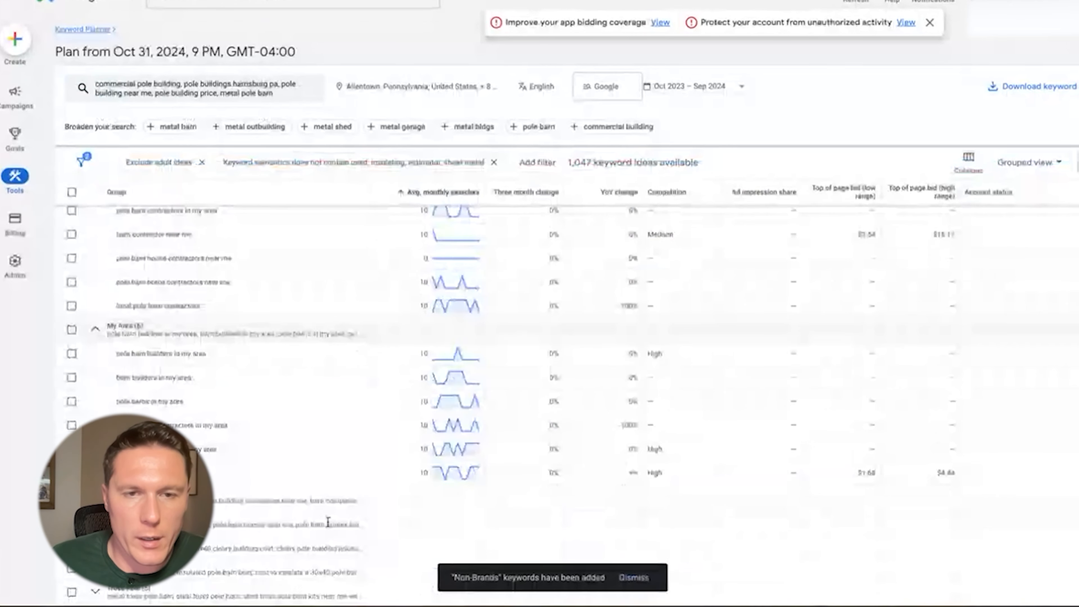
pyautogui.scroll(5, 283, 424)
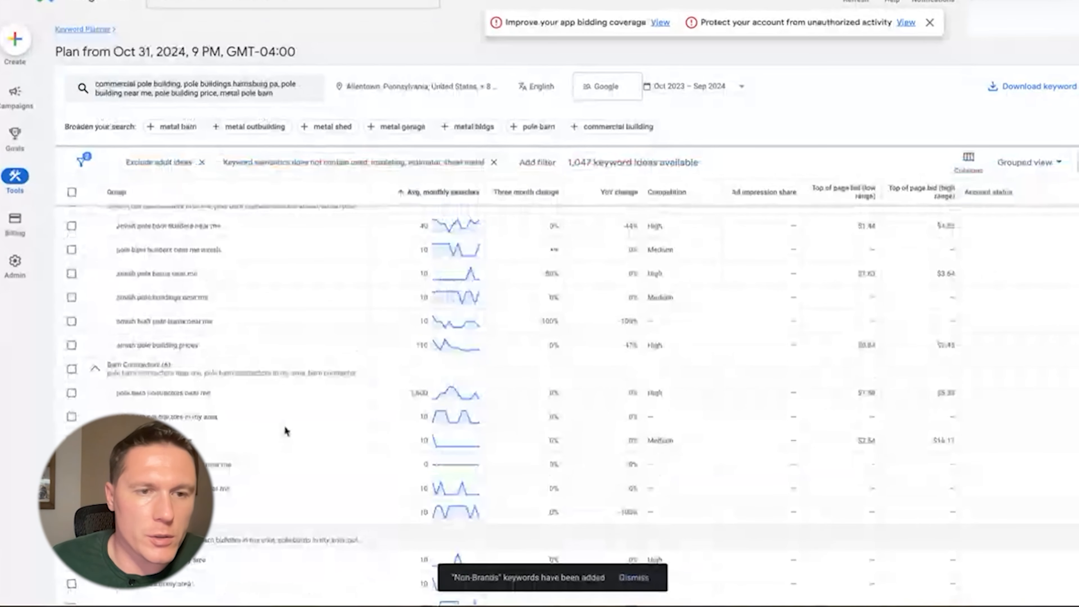
pyautogui.tripleClick(221, 395)
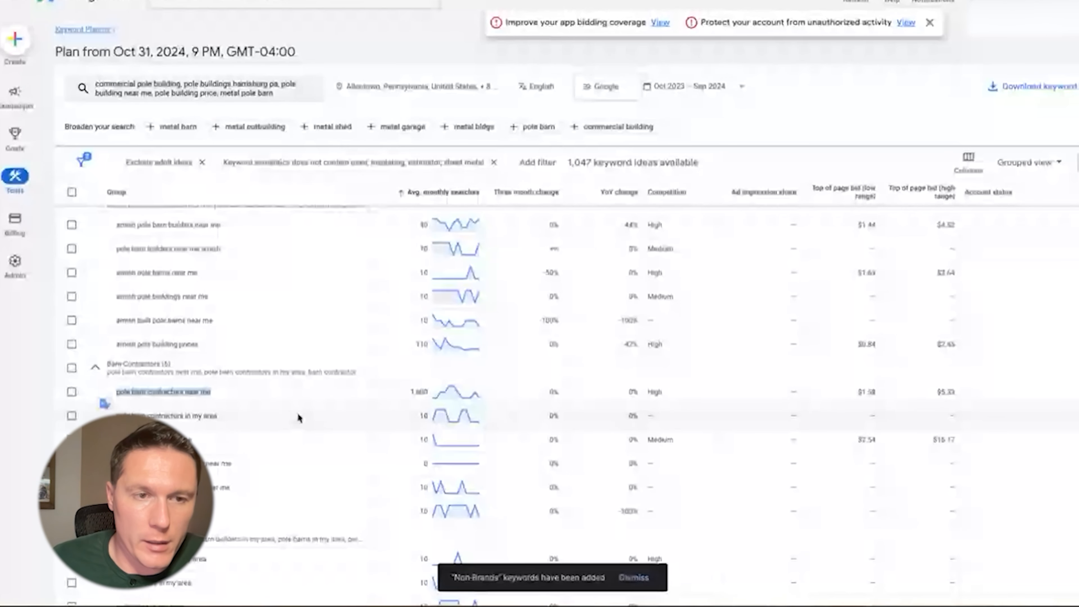
pyautogui.rightClick(173, 395)
pyautogui.click(279, 388)
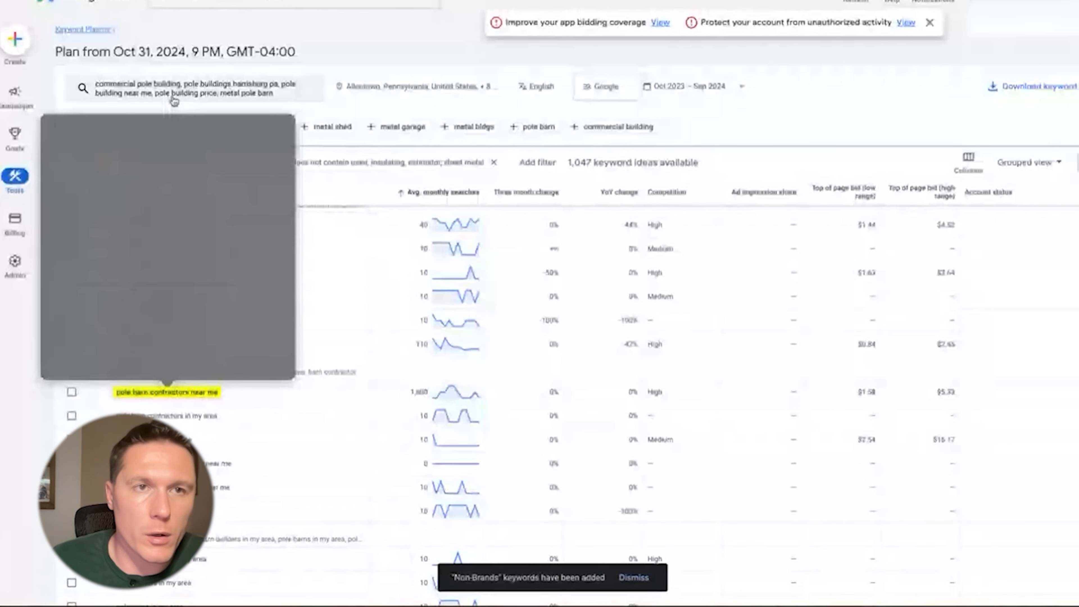
pyautogui.click(446, 382)
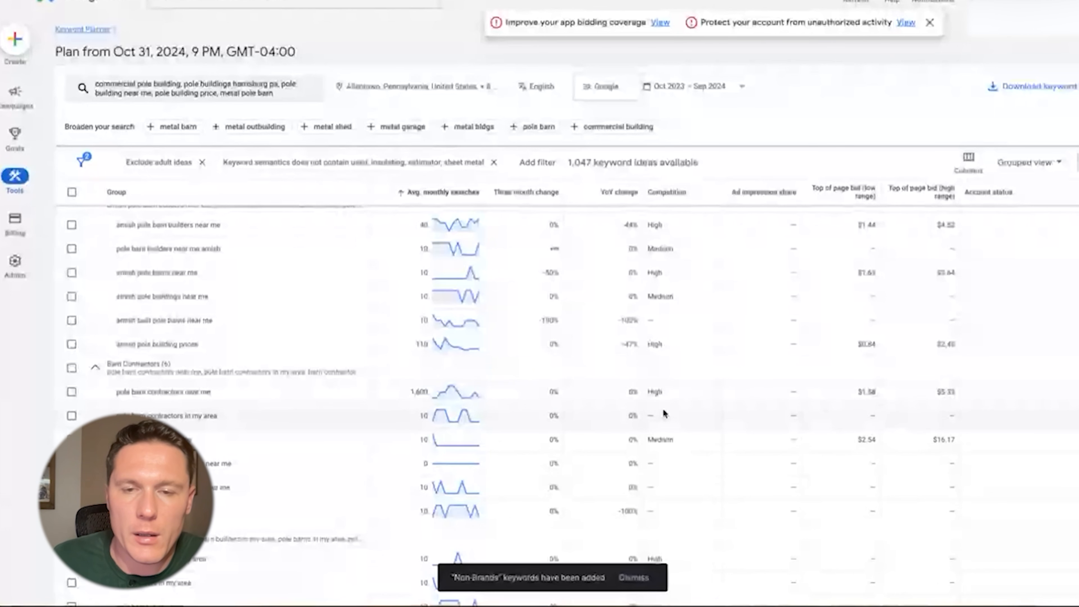
# - Search Google for "pole barn contractors near me", examine the sponsored and local business results, and return to the keyword ideas
pyautogui.moveTo(669, 394); pyautogui.dragTo(134, 394)
pyautogui.rightClick(157, 392)
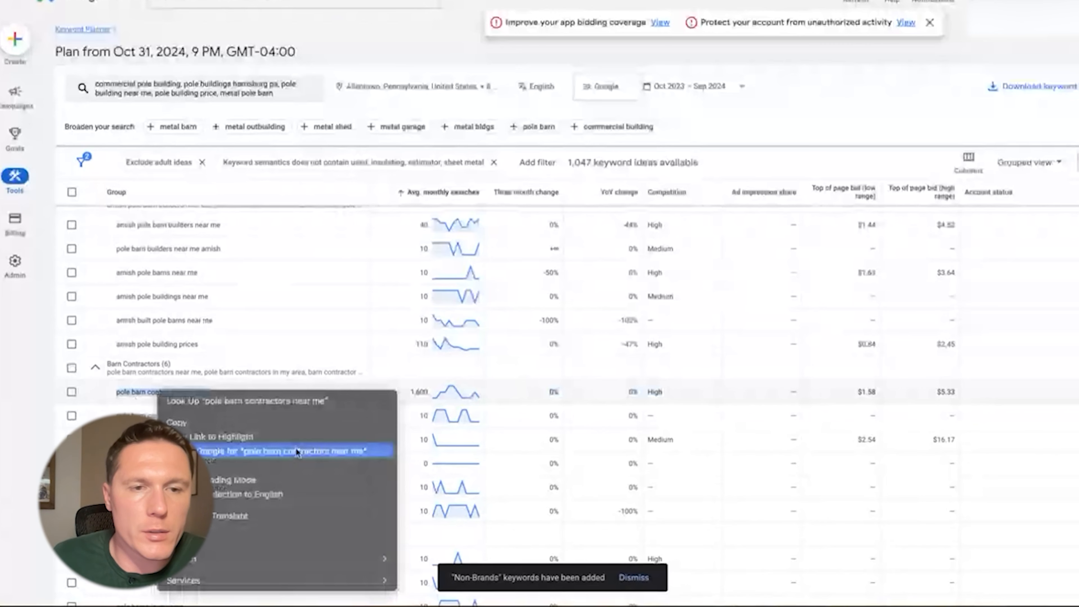
pyautogui.click(296, 450)
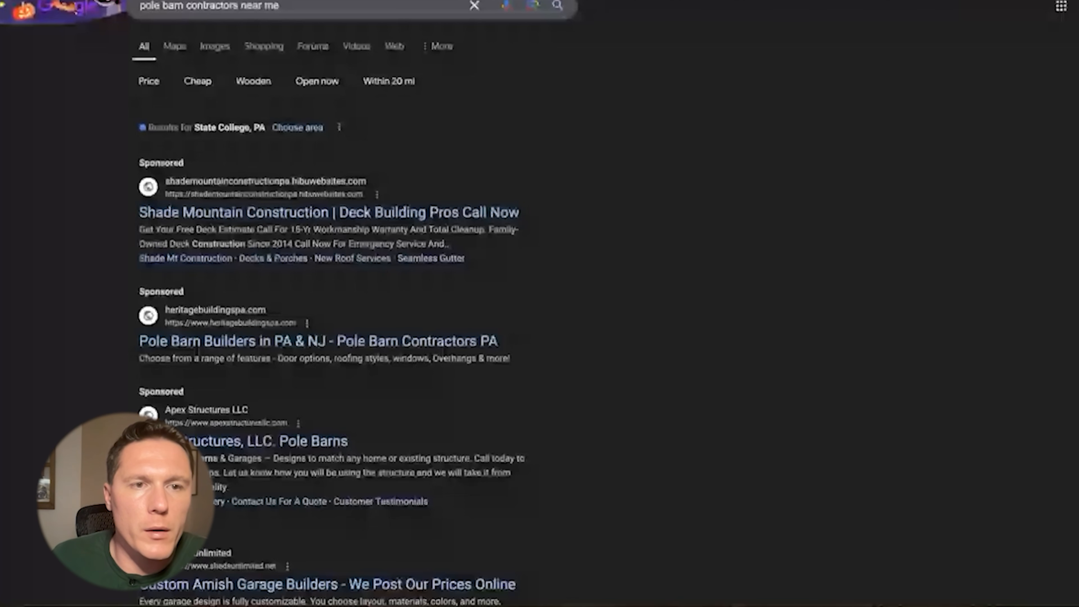
pyautogui.scroll(-9, 626, 212)
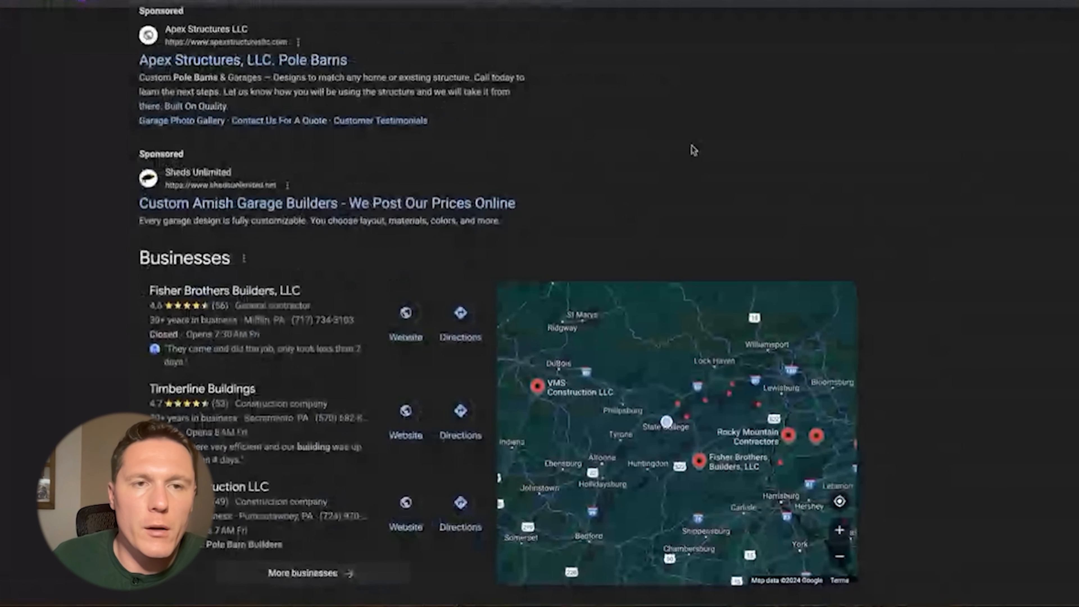
pyautogui.scroll(9, 692, 147)
pyautogui.press('super+w')
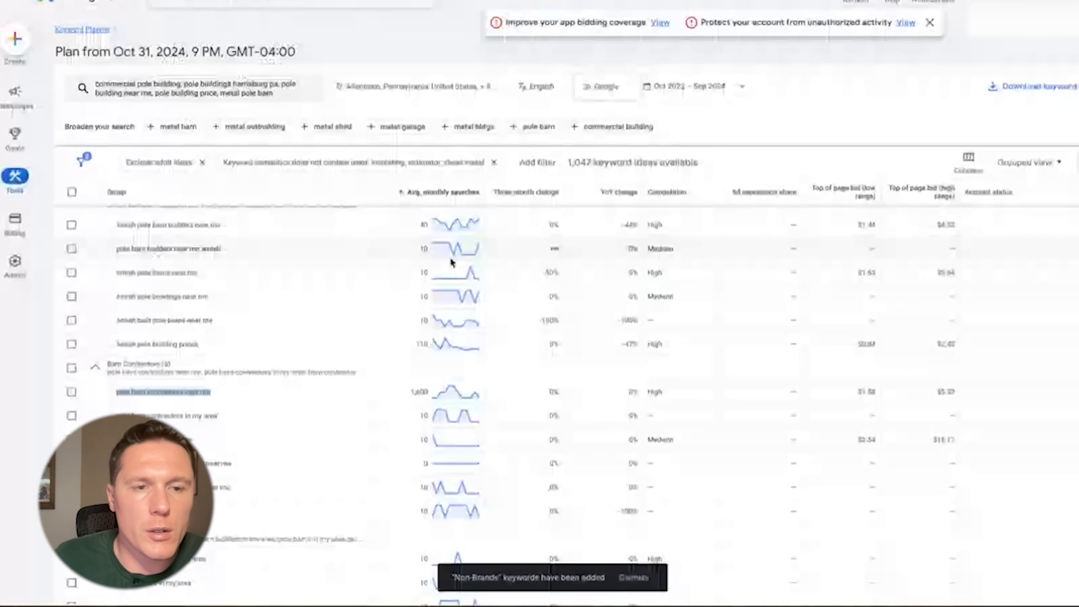
# - Switch the ideas back to Keyword view and sort them by average monthly searches, highest first
pyautogui.click(1028, 295)
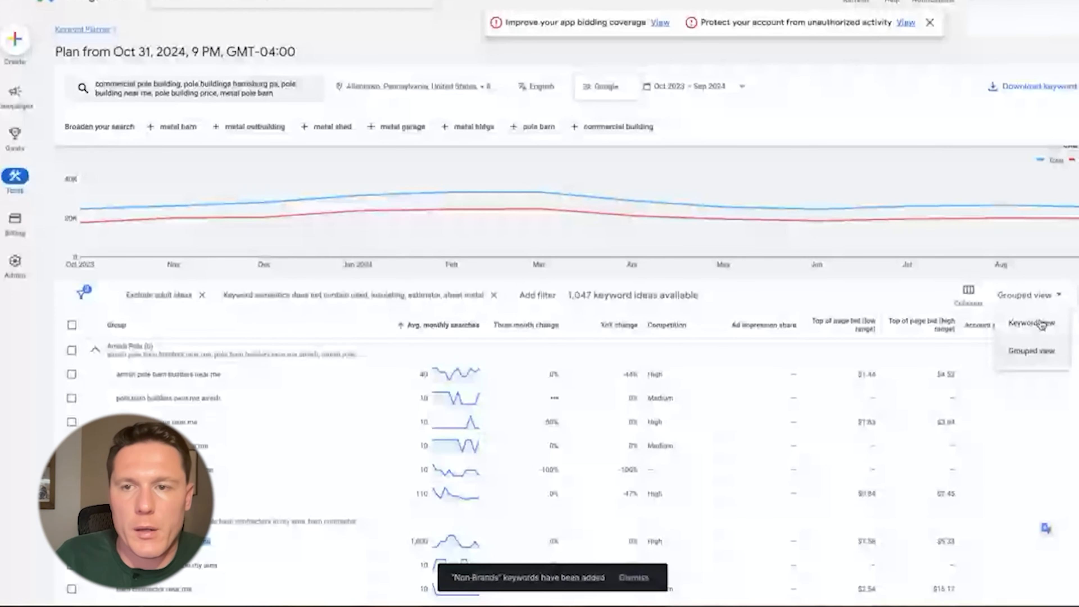
pyautogui.click(1041, 323)
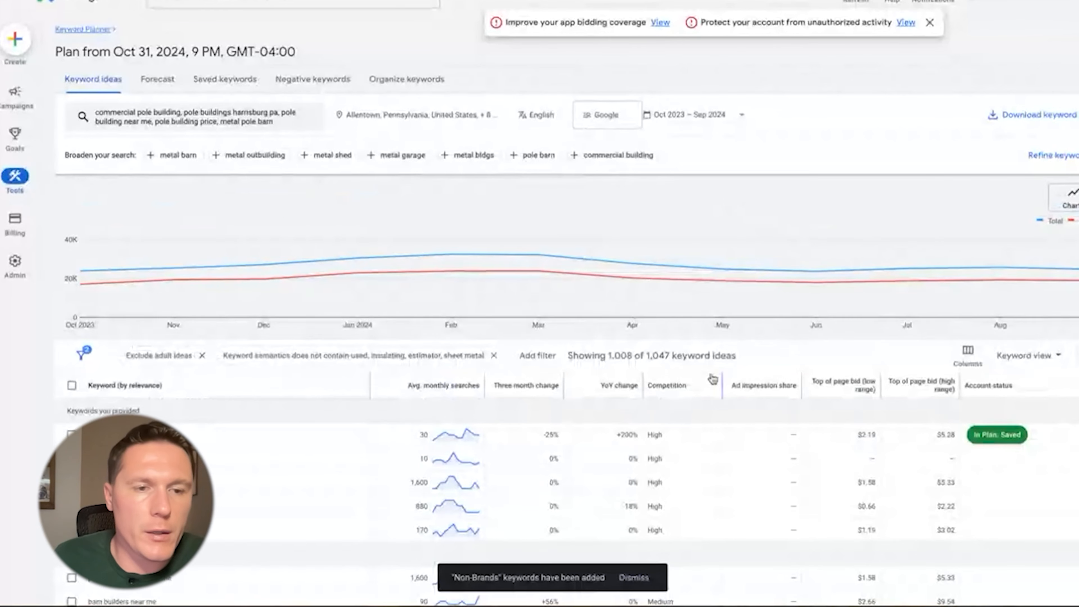
pyautogui.click(464, 384)
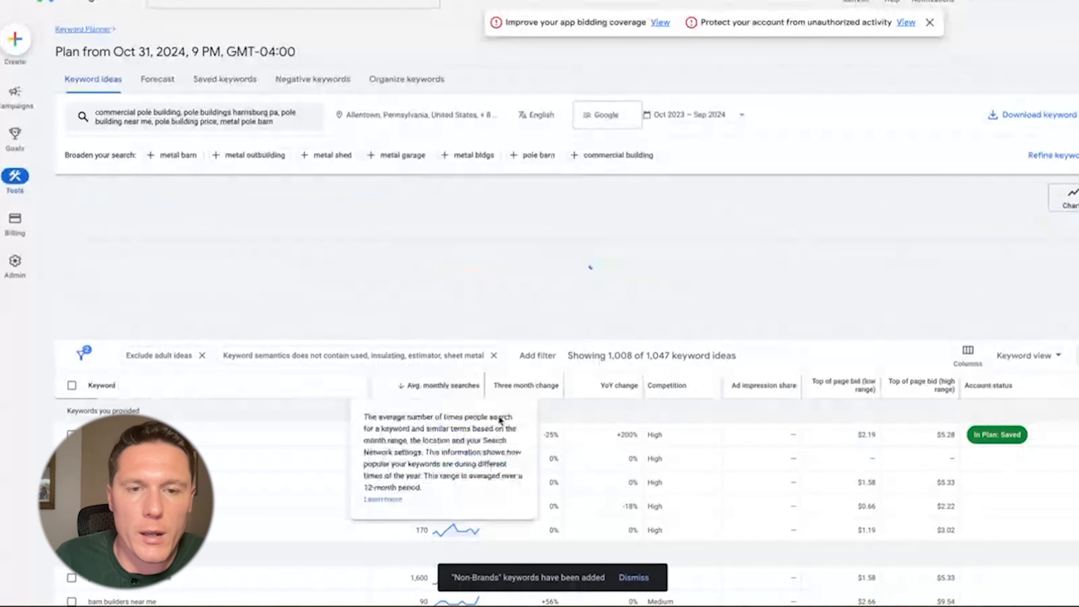
pyautogui.scroll(-3, 549, 475)
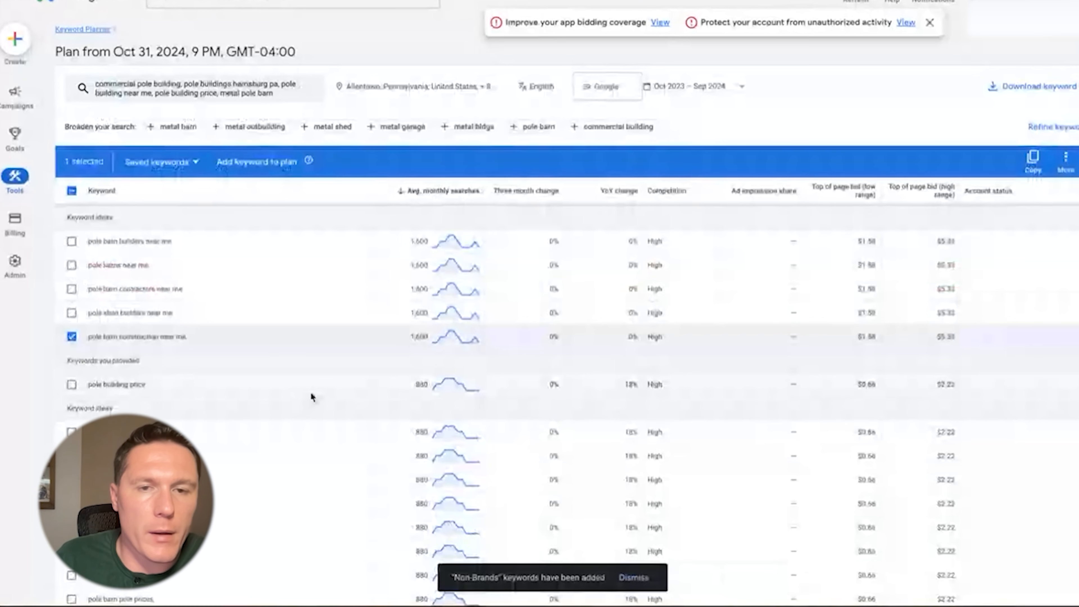
# - Deselect "pole barn construction near me" and select "pole barn contractors near me", "cost of pole barn garage" and "cost to build a pole barn house"
pyautogui.click(71, 336)
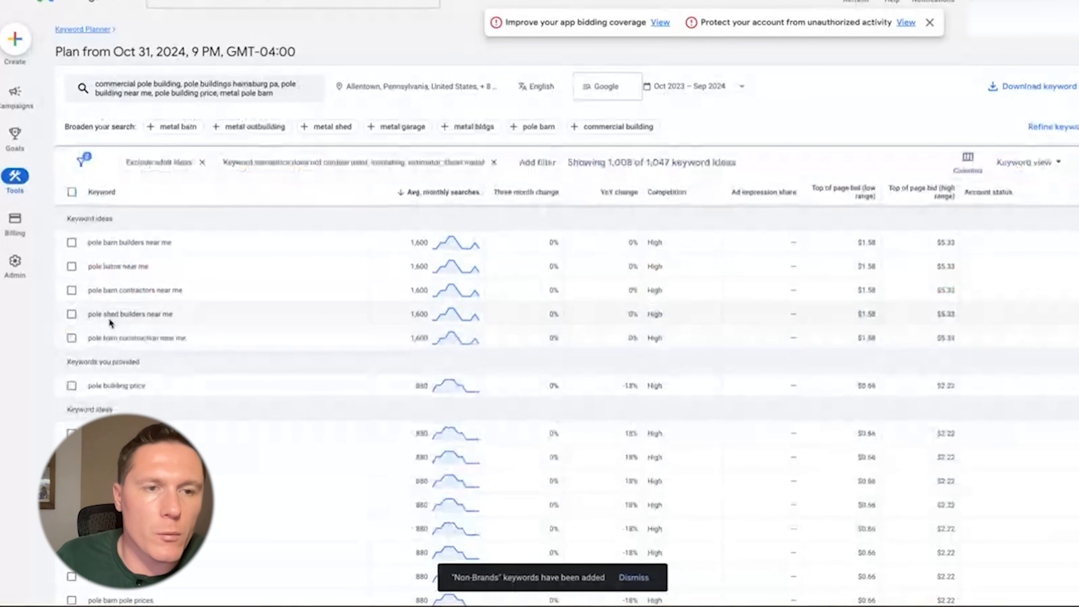
pyautogui.tripleClick(200, 293)
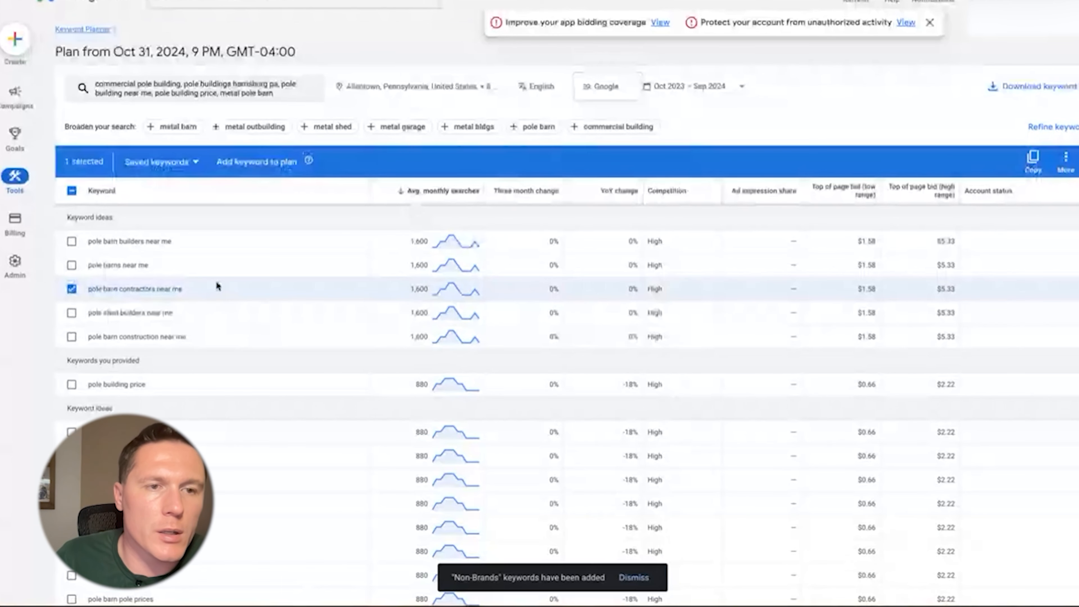
pyautogui.scroll(-15, 315, 400)
pyautogui.click(73, 328)
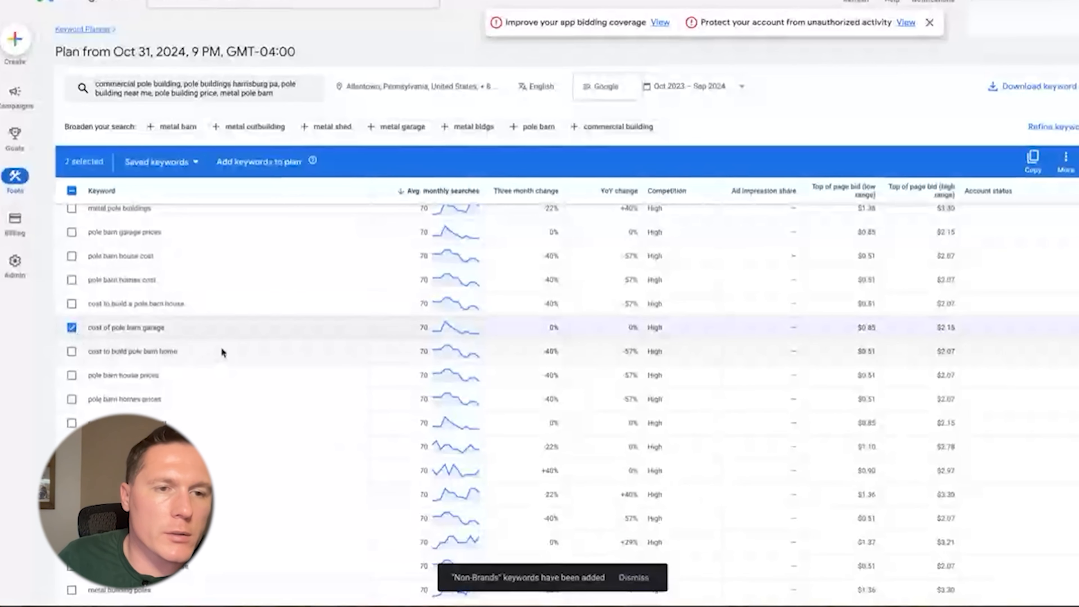
pyautogui.click(71, 304)
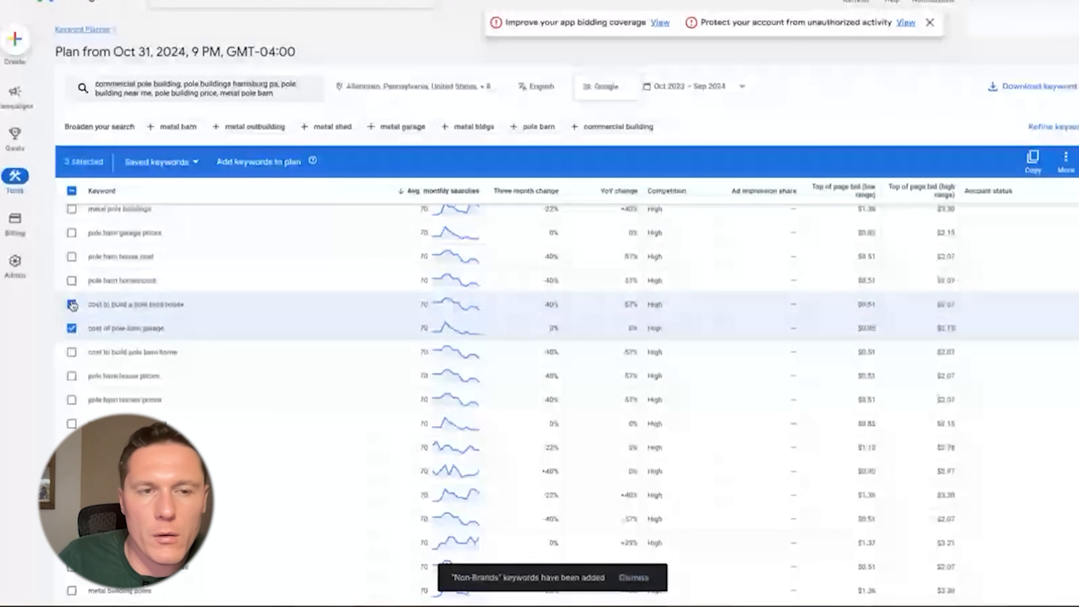
# - Clear the keyword selection and add house and home to the terms excluded by the semantic keyword filter
pyautogui.scroll(4, 162, 302)
pyautogui.scroll(10, 161, 302)
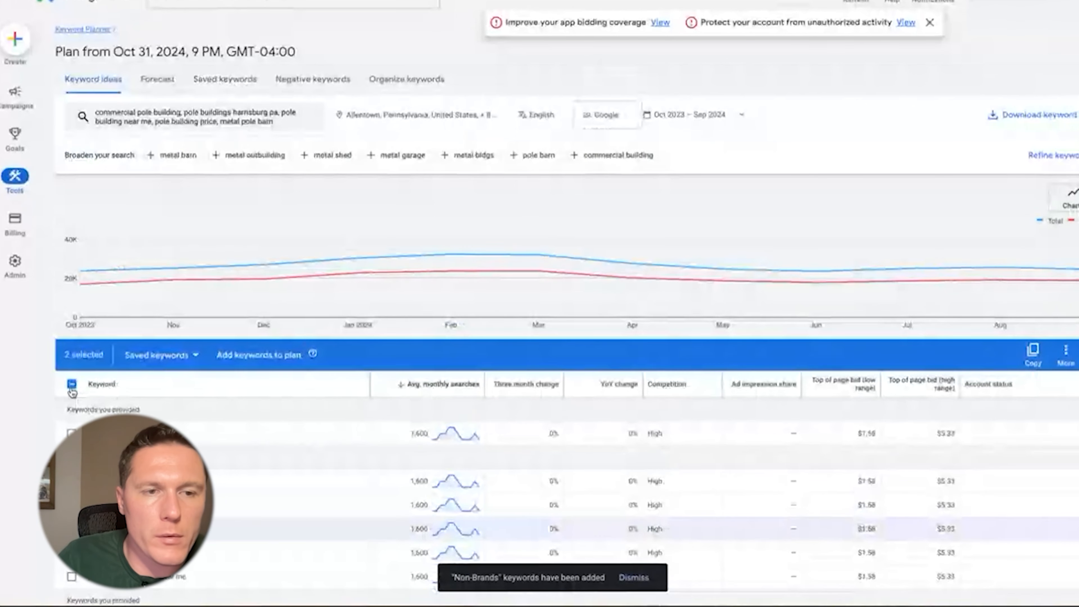
pyautogui.click(71, 384)
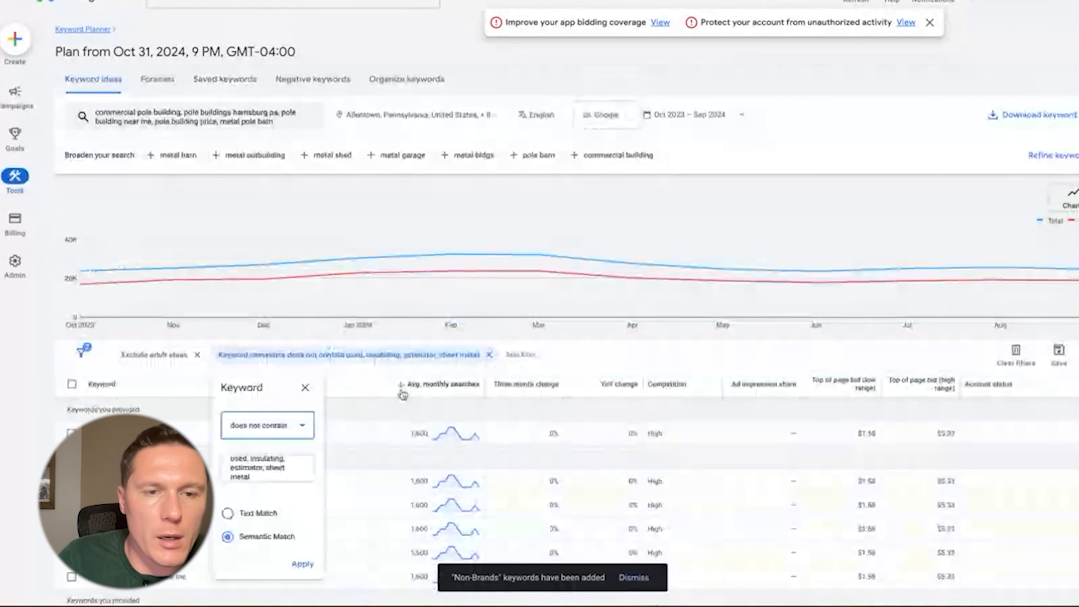
pyautogui.write(', house, home')
pyautogui.click(299, 570)
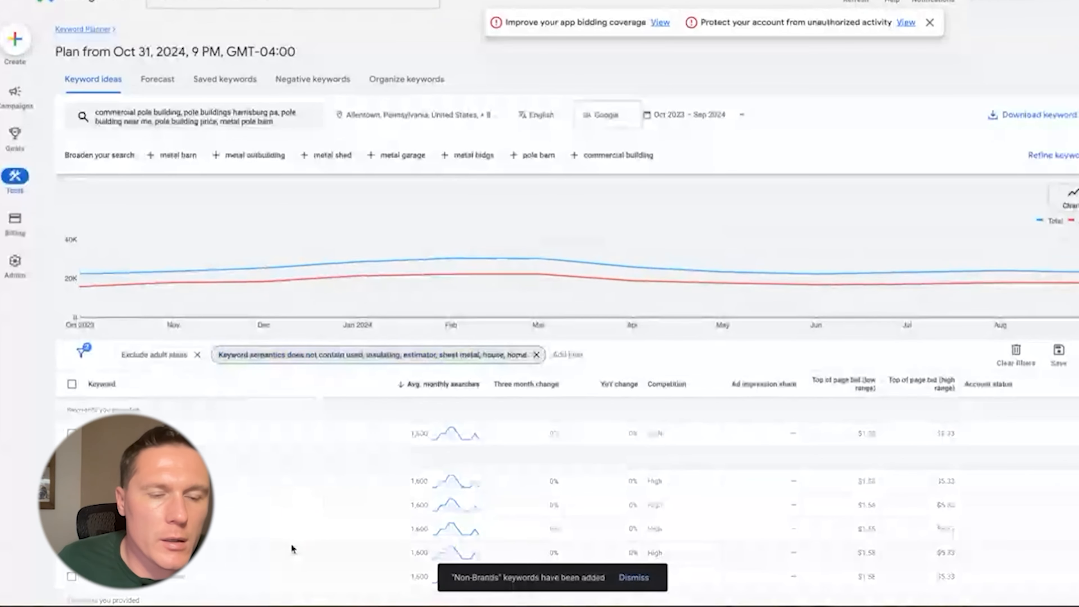
# - Select relevant keyword ideas, including "pole barn builders near me", "pole barn contractors near me" and "pole barn steel"
pyautogui.scroll(-3, 111, 332)
pyautogui.click(72, 321)
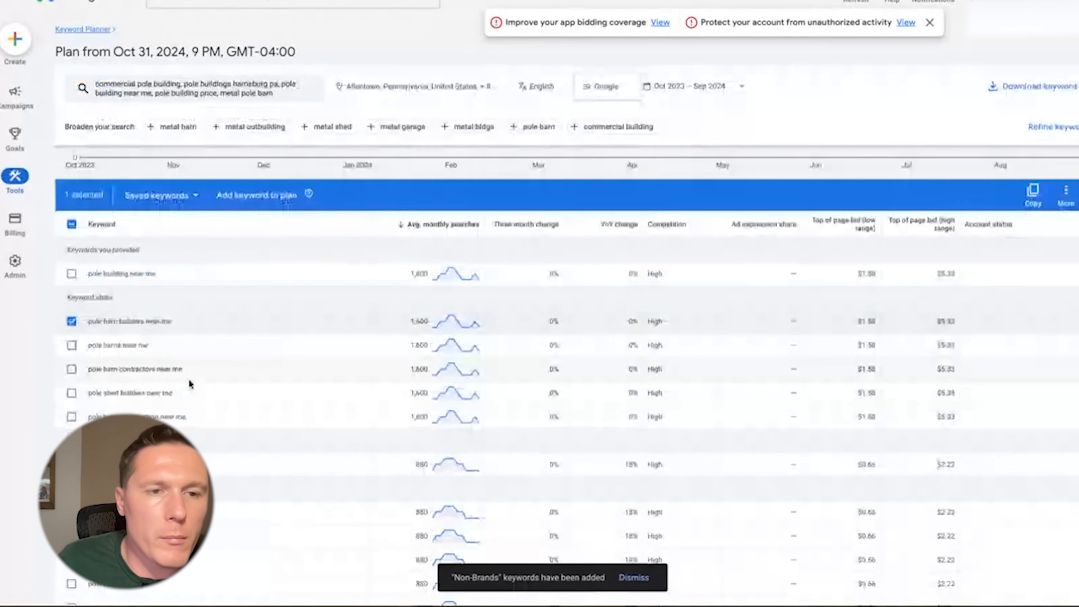
pyautogui.click(71, 338)
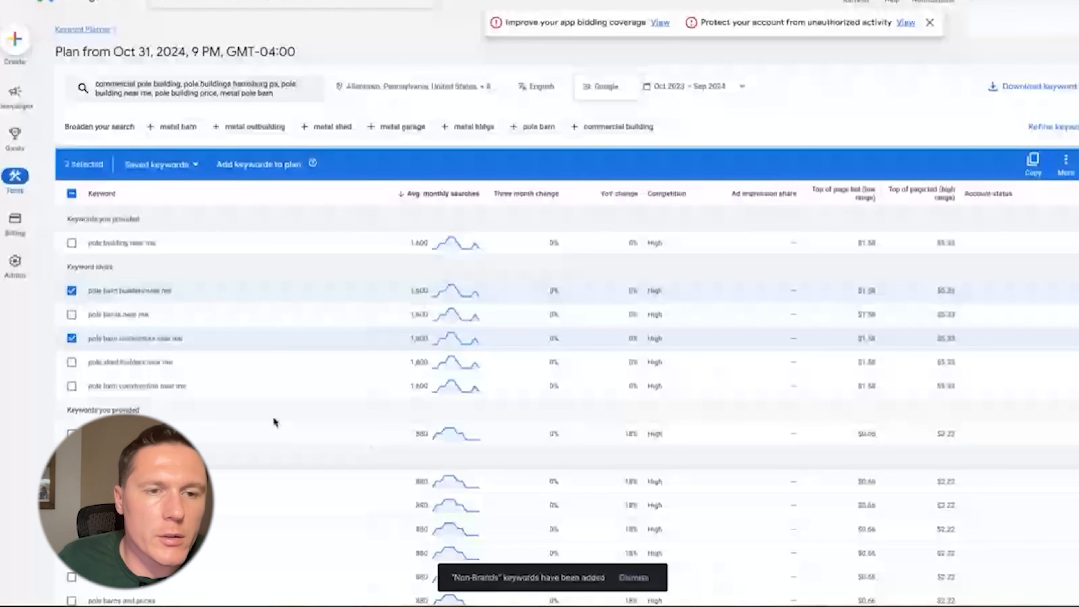
pyautogui.scroll(-2, 253, 415)
pyautogui.scroll(-5, 252, 414)
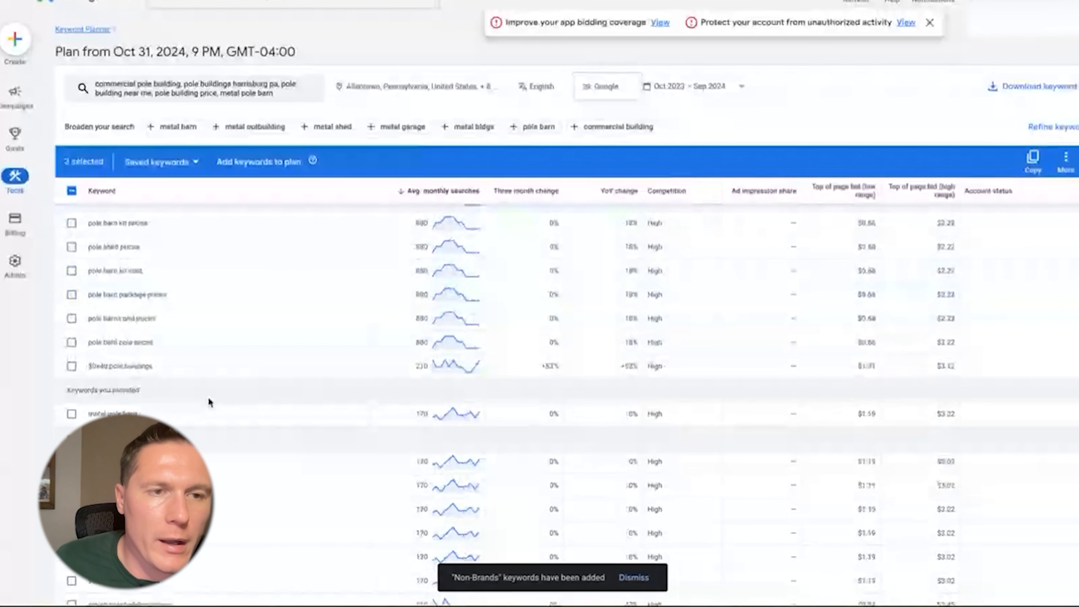
pyautogui.scroll(-5, 209, 400)
pyautogui.click(72, 256)
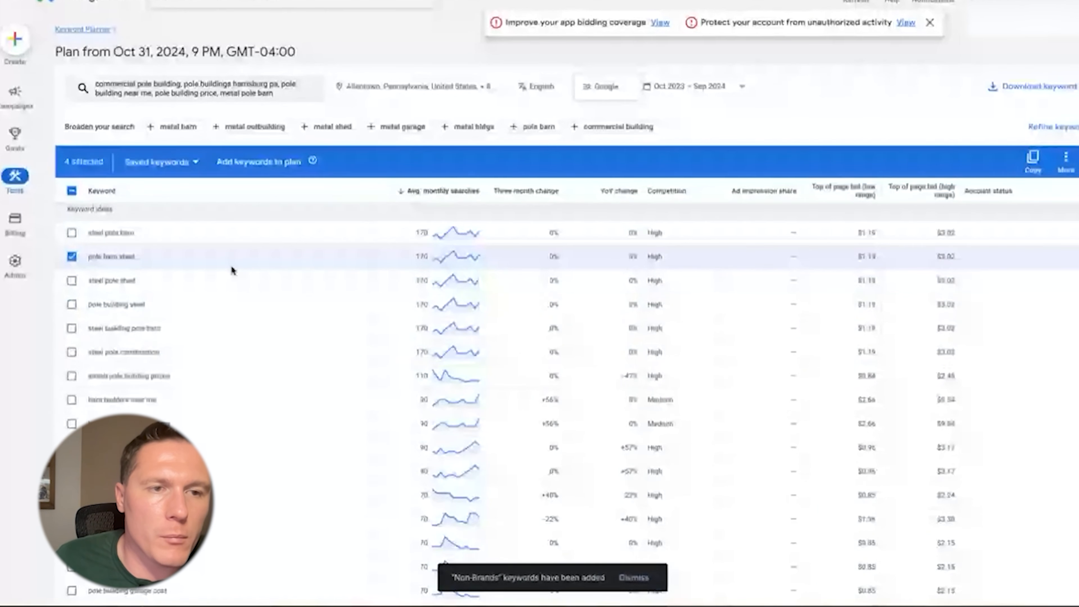